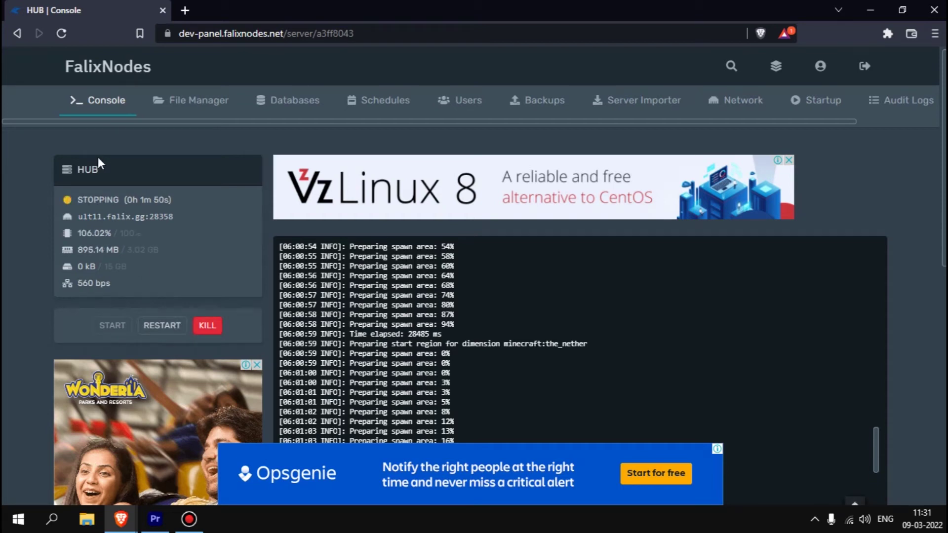
- Browse the server's File Manager listing: plugins, world, server.properties and the other config files
click(169, 101)
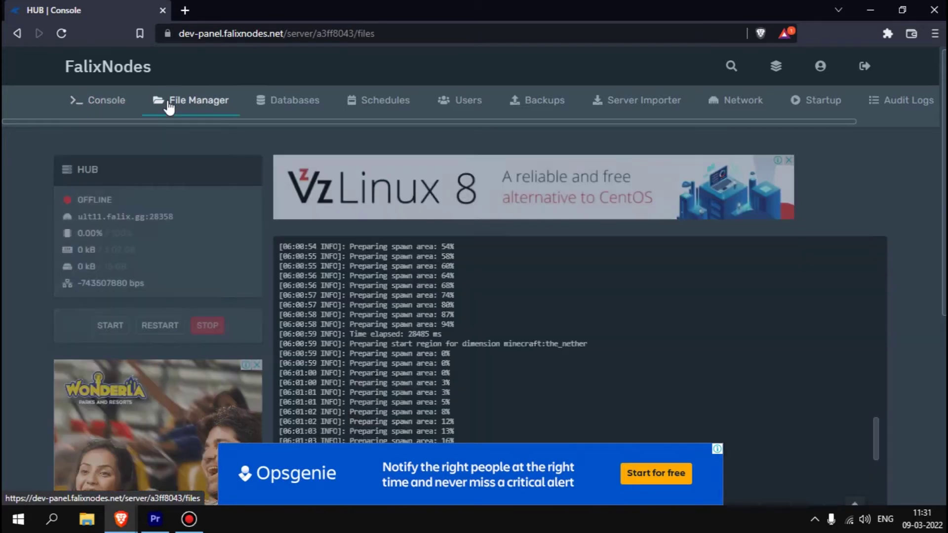
scroll(169, 247, down, 10)
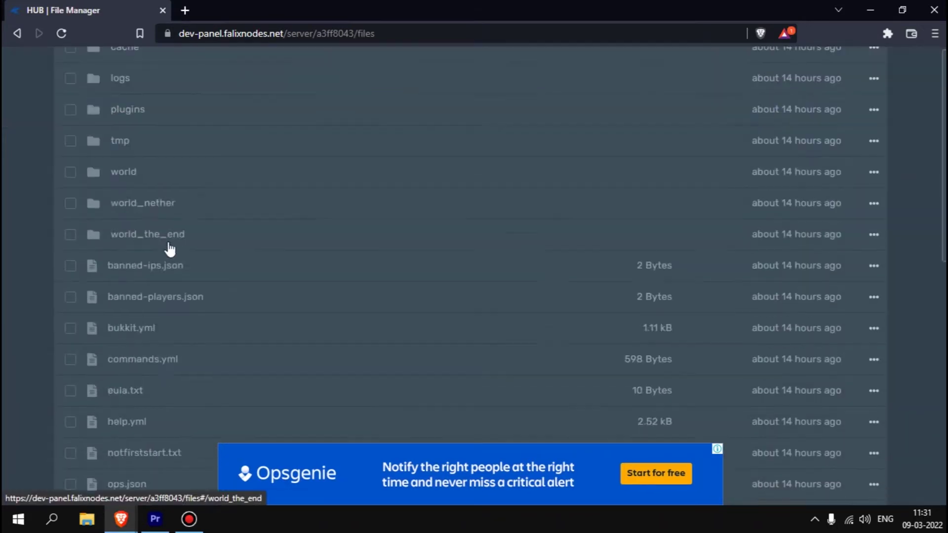
scroll(154, 267, up, 7)
scroll(157, 253, up, 4)
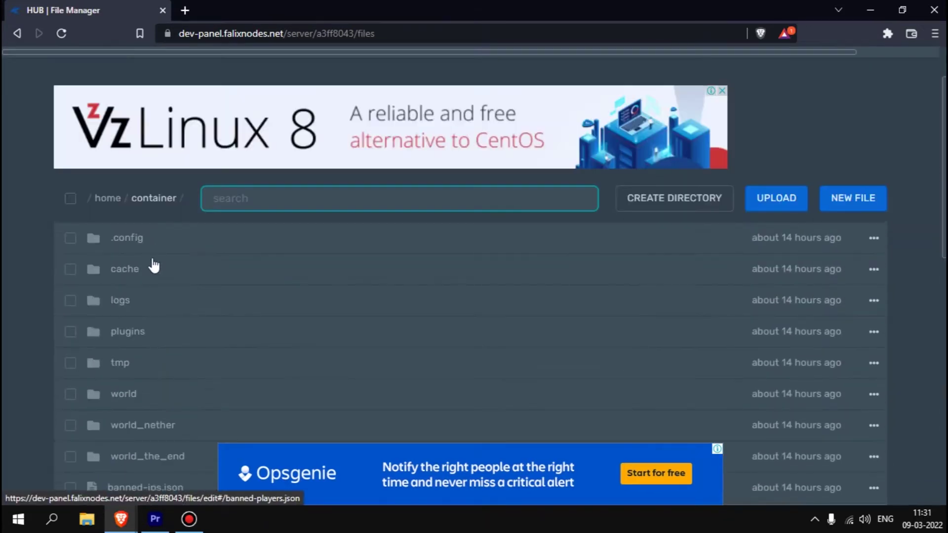
scroll(141, 348, down, 6)
scroll(150, 380, down, 5)
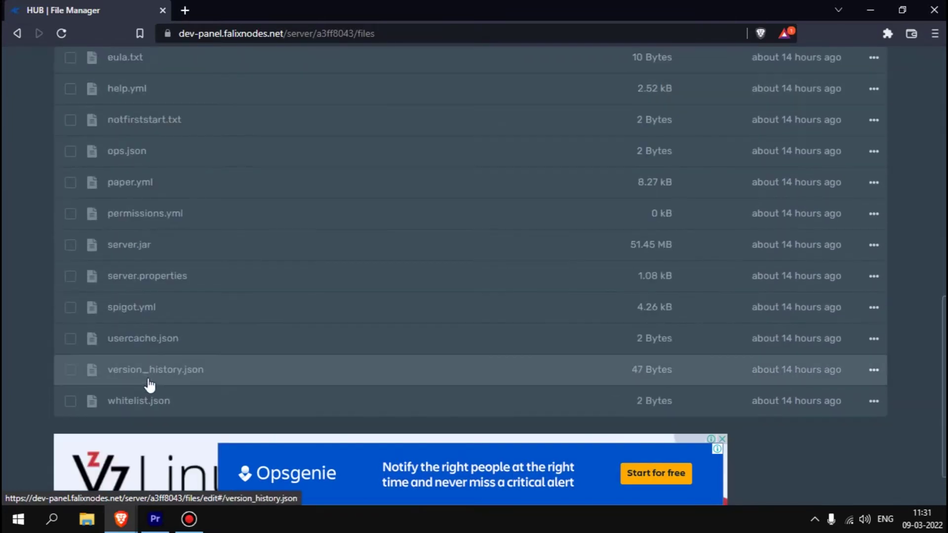
scroll(175, 303, up, 7)
scroll(178, 302, up, 3)
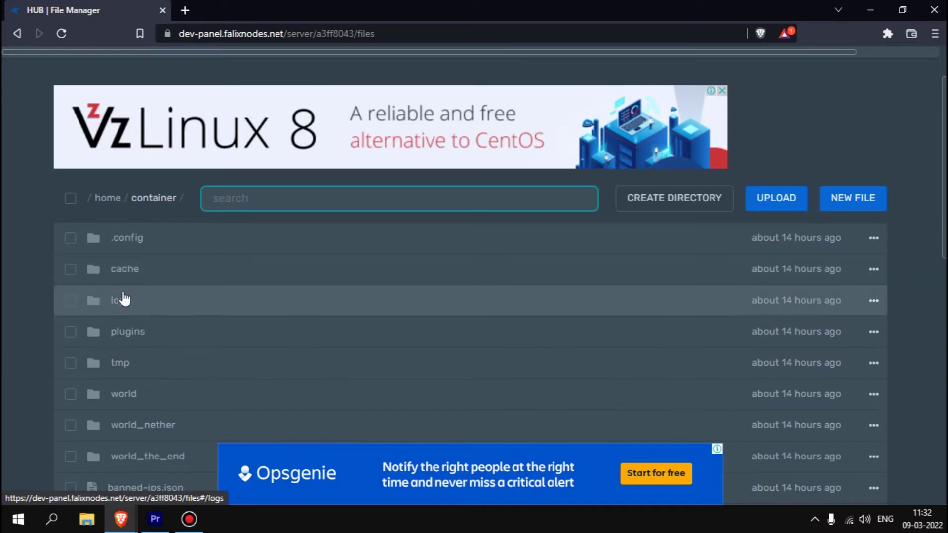
scroll(148, 286, up, 2)
drag(819, 102, 797, 126)
- Go to the server Settings page and launch SFTP to bring up the WinSCP password prompt
scroll(885, 117, right, 3)
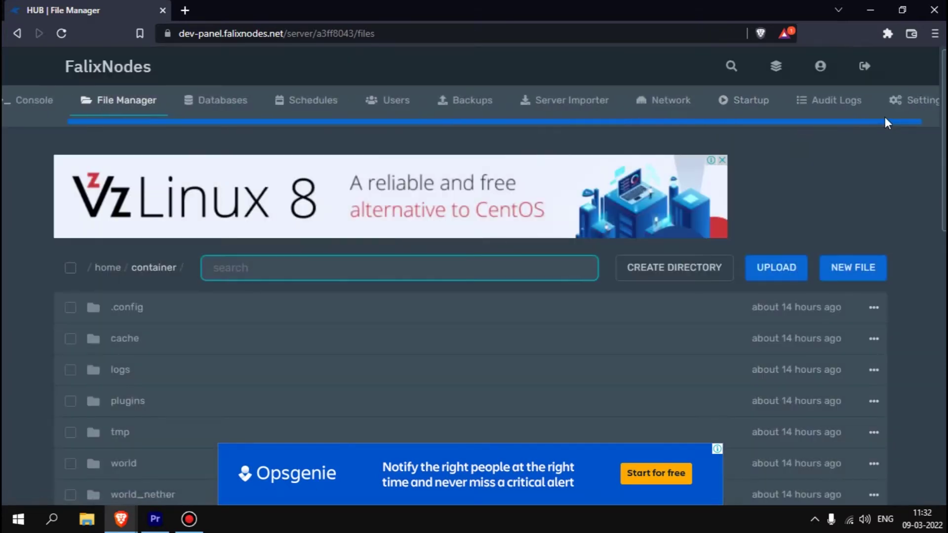
click(884, 100)
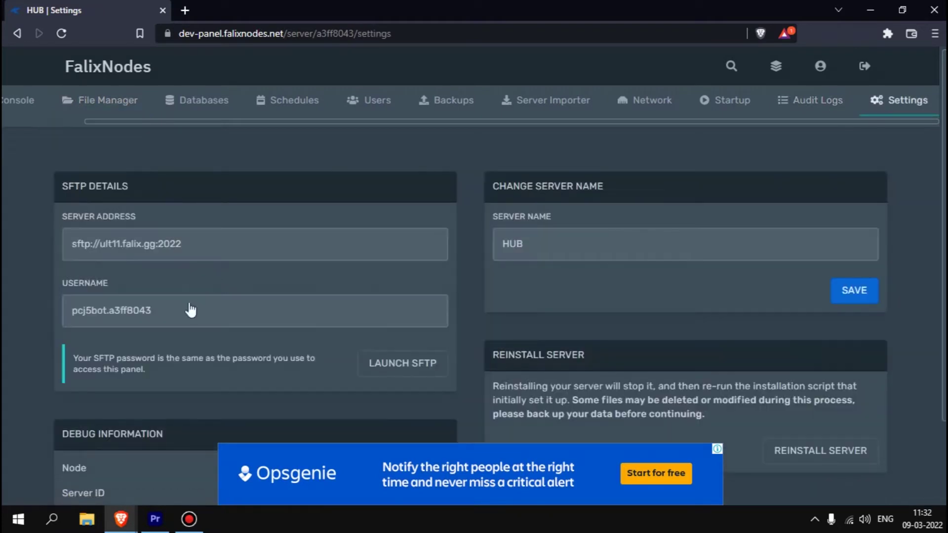
scroll(344, 309, down, 7)
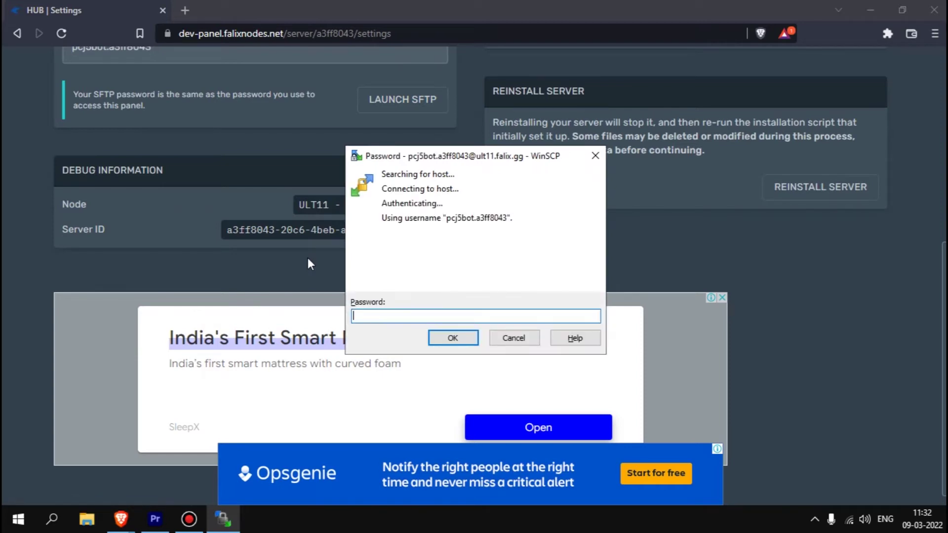
- Log into WinSCP with the panel password and upload the desktop Hypixel folder to the server root
text(***********)
key(Return)
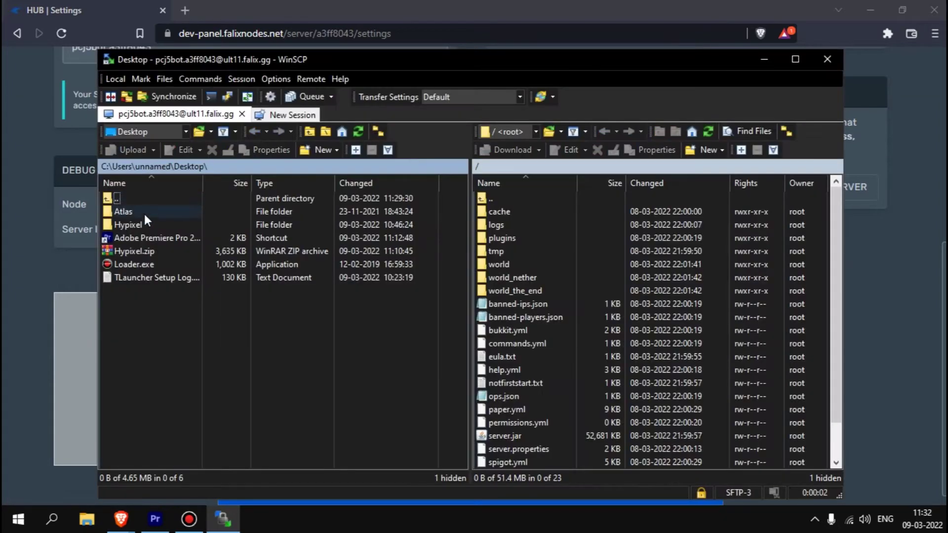
drag(138, 224, 501, 212)
drag(594, 198, 553, 217)
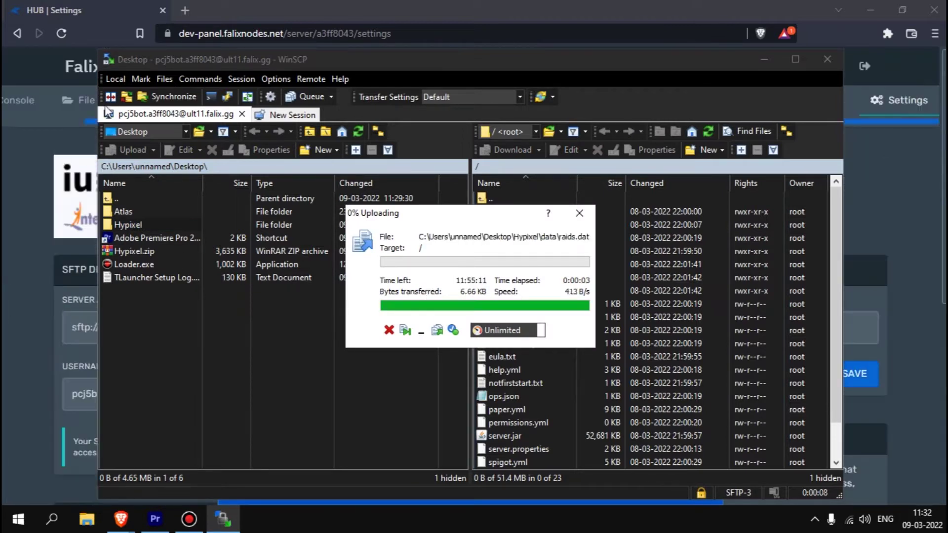
click(72, 118)
scroll(144, 242, down, 6)
- Change level-name from world to Hypixel in server.properties
scroll(141, 222, up, 4)
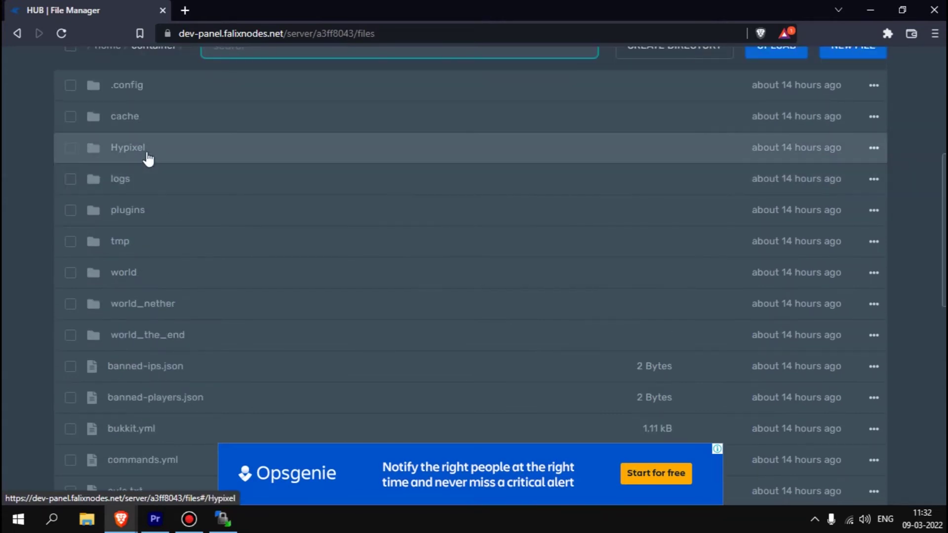
scroll(155, 395, down, 5)
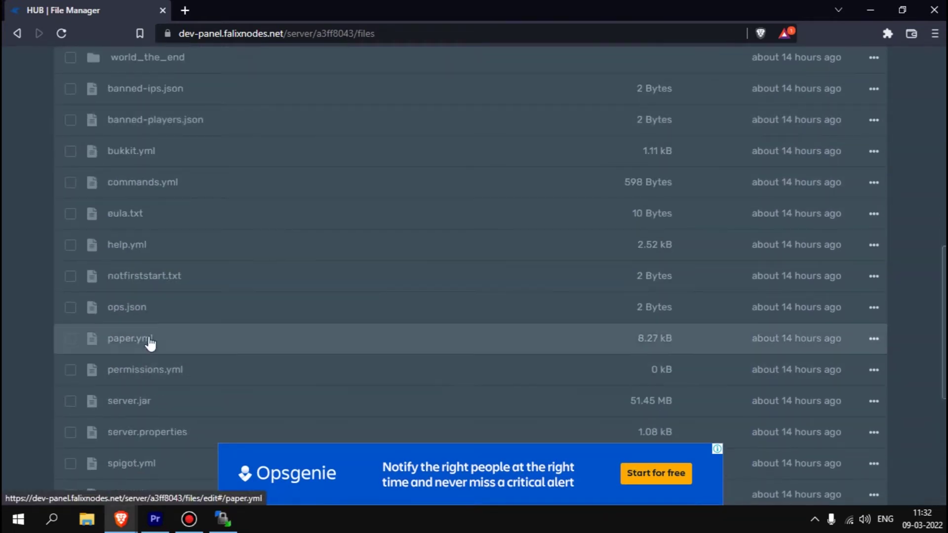
scroll(127, 303, down, 3)
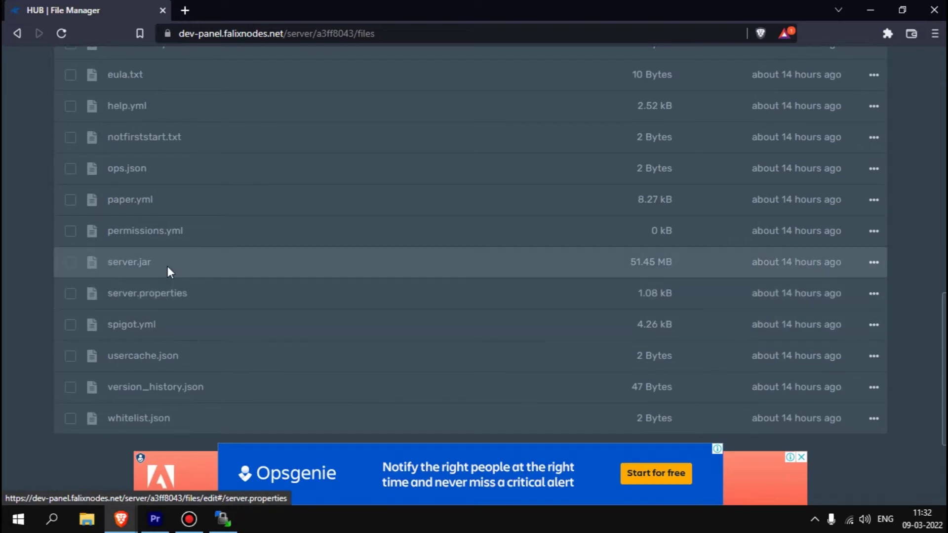
click(169, 294)
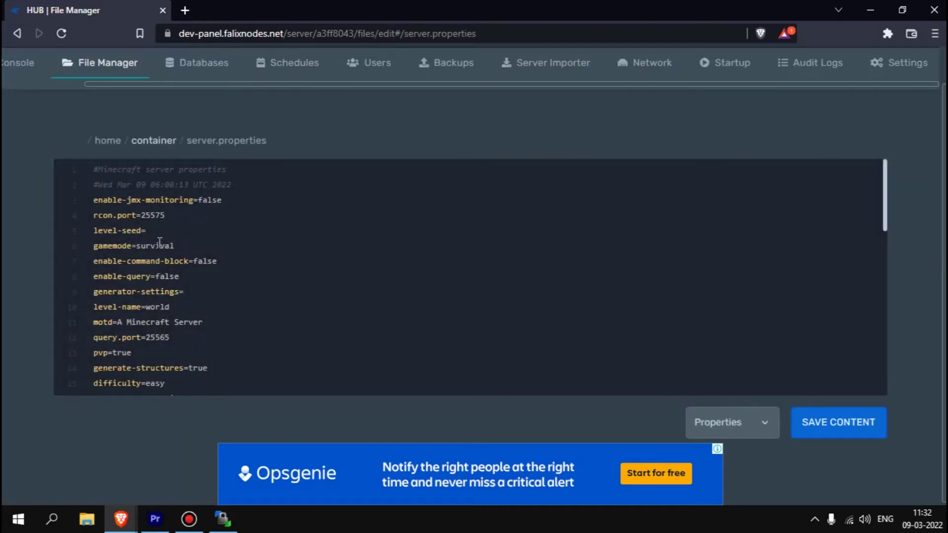
scroll(203, 252, down, 2)
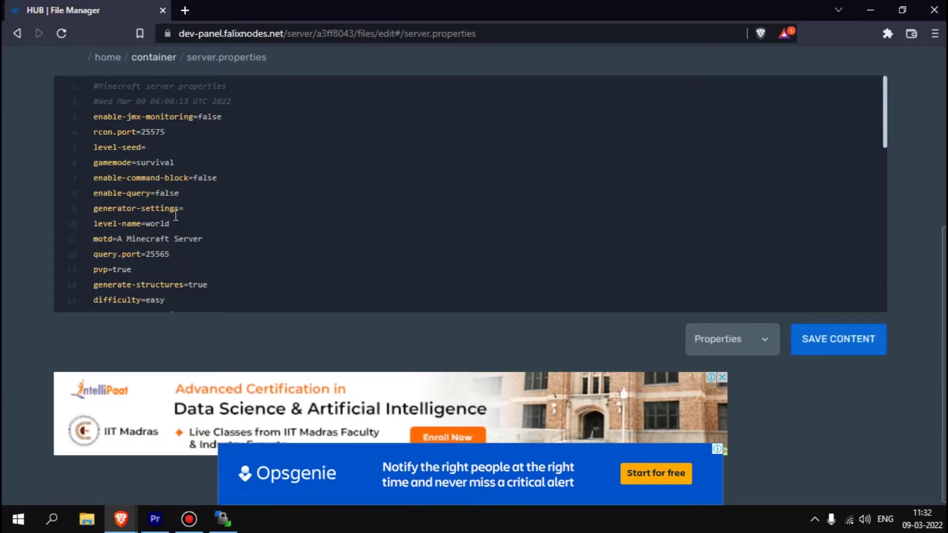
drag(175, 223, 101, 228)
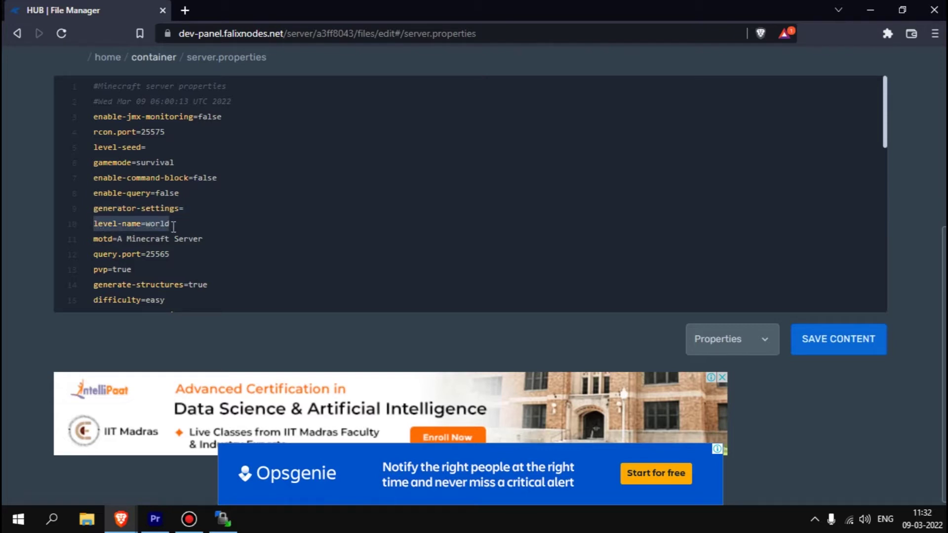
drag(173, 227, 148, 226)
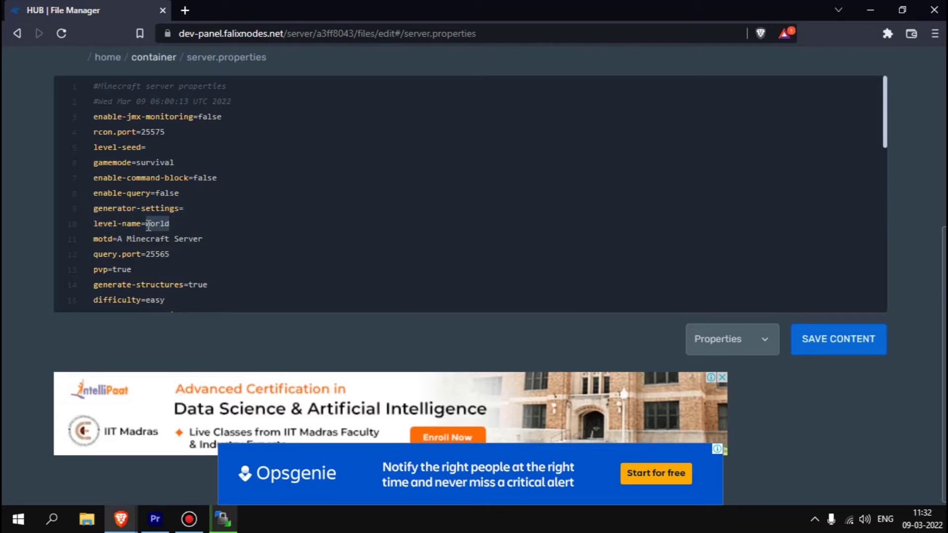
text(f)
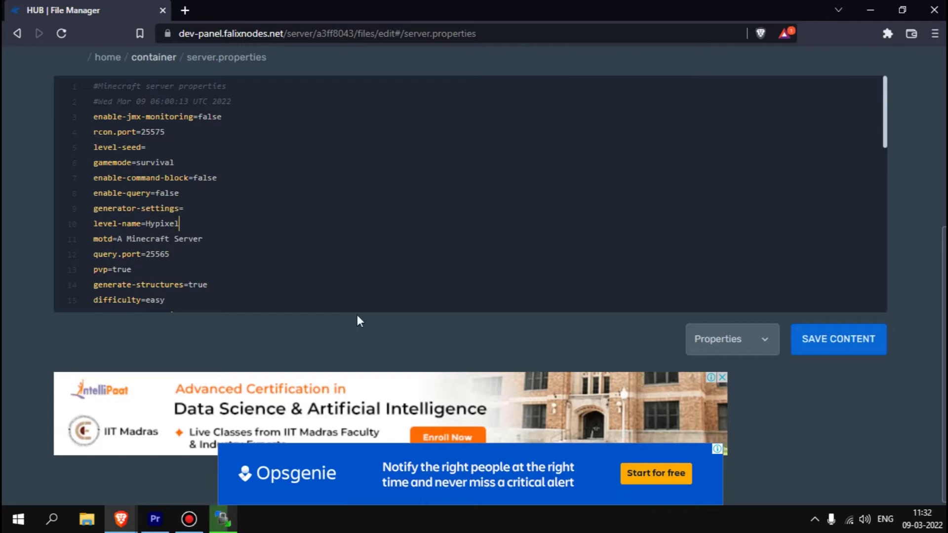
scroll(365, 308, up, 5)
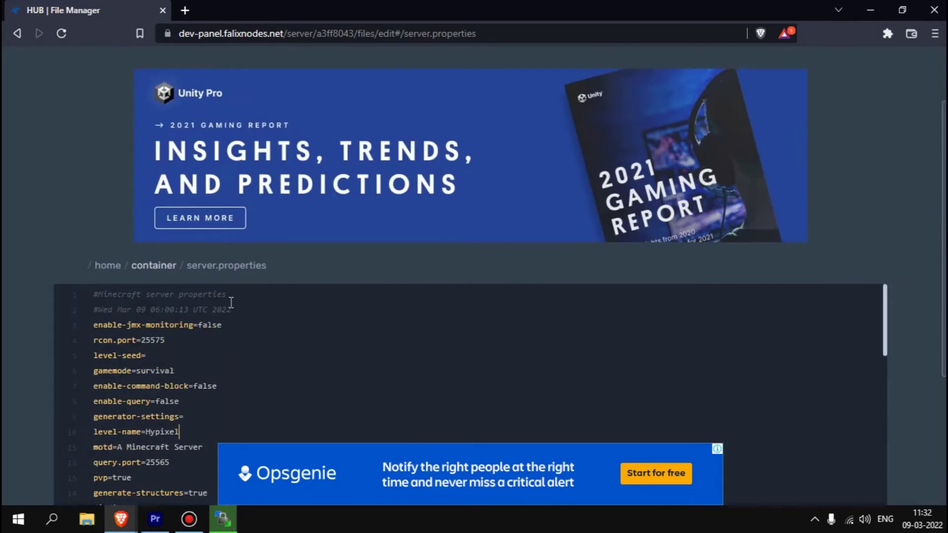
click(117, 87)
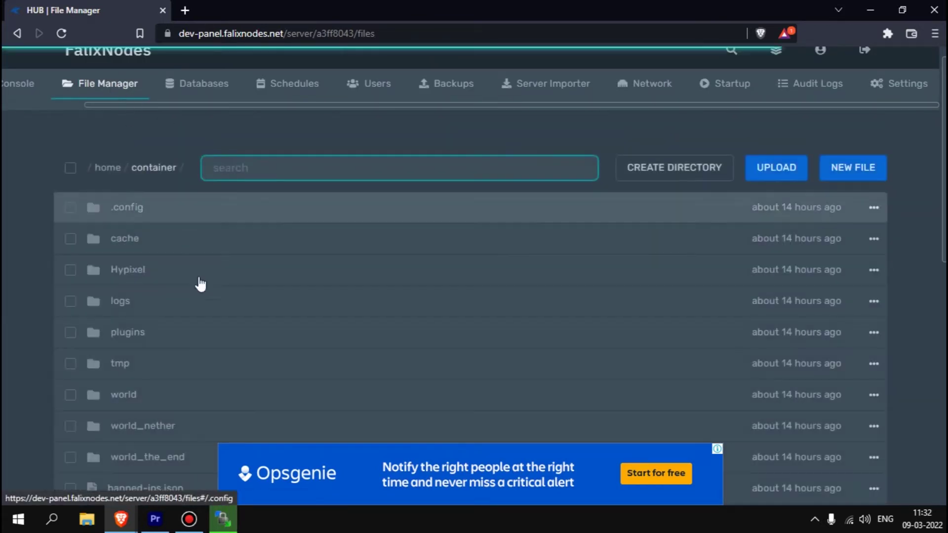
- Confirm the Hypixel folder is listed, then search for multiverse core in a new tab
scroll(139, 293, down, 1)
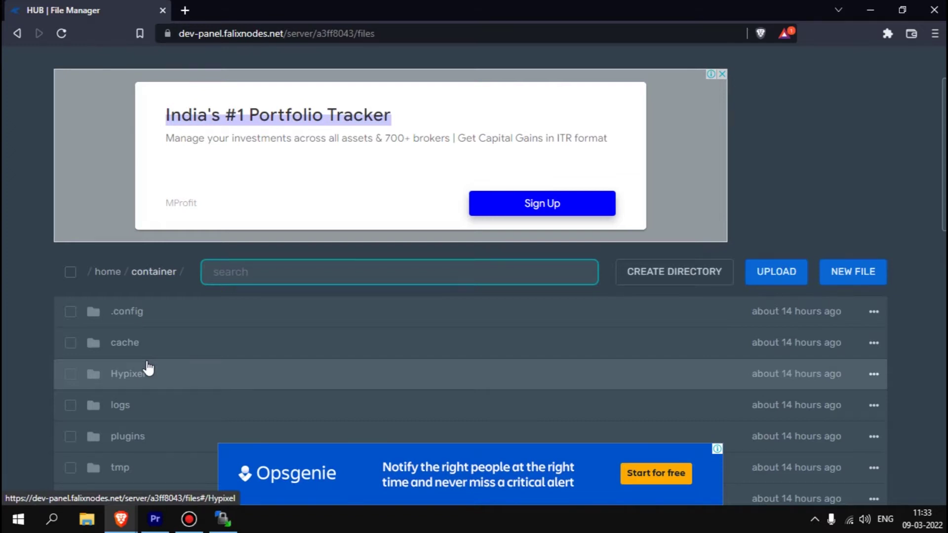
scroll(147, 367, down, 4)
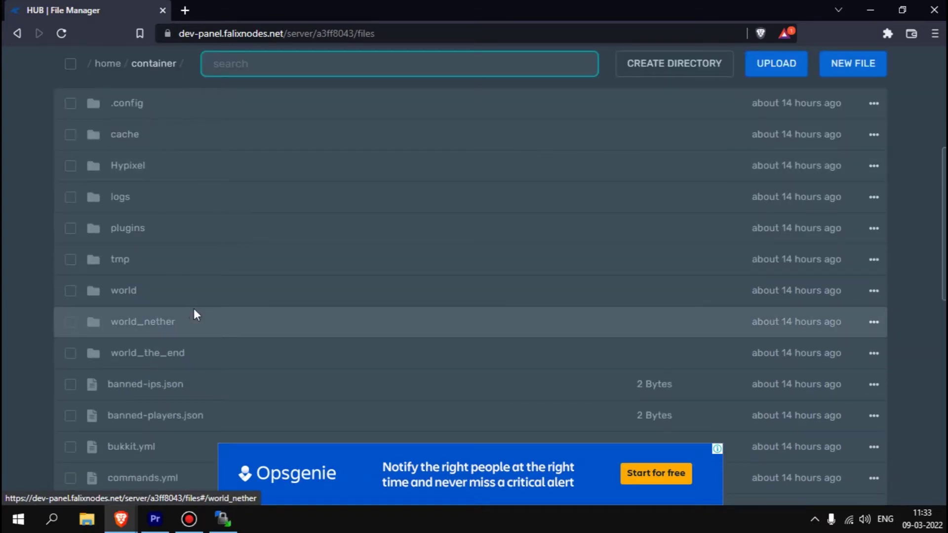
key(ctrl+t)
text(multiverse core)
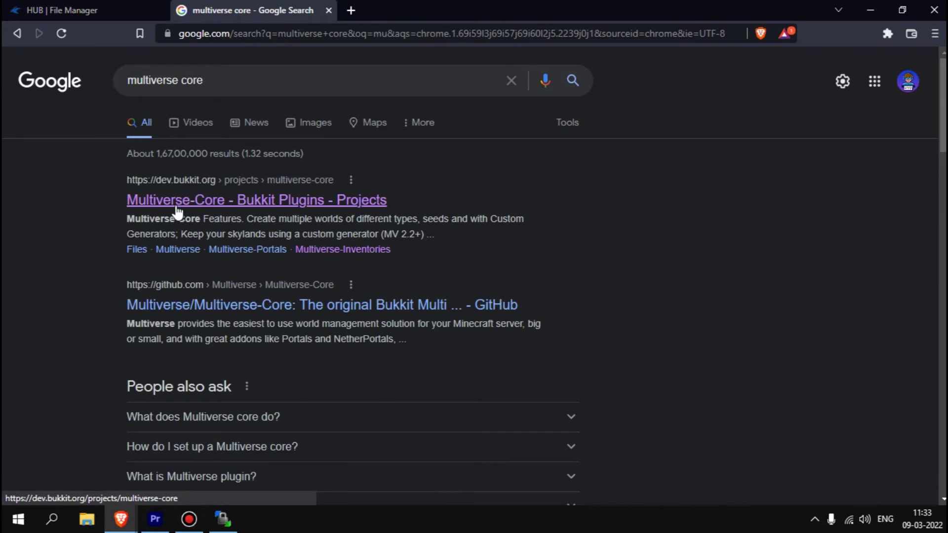
- Open the Multiverse-Core Bukkit page and search for multiverse-inventories in another tab
click(177, 212)
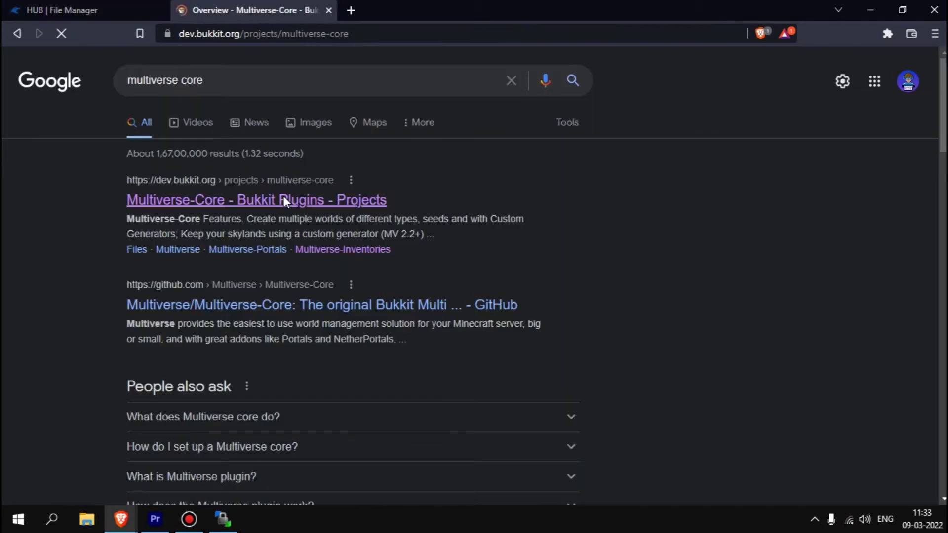
key(ctrl+t)
text(mu)
key(Down)
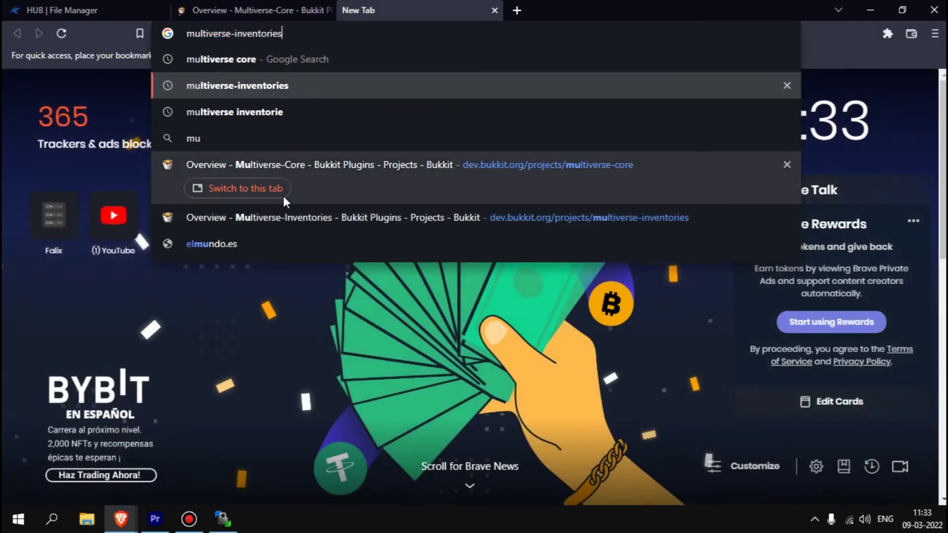
key(Return)
- Open the Multiverse-Inventories Bukkit page and download its latest file
click(271, 6)
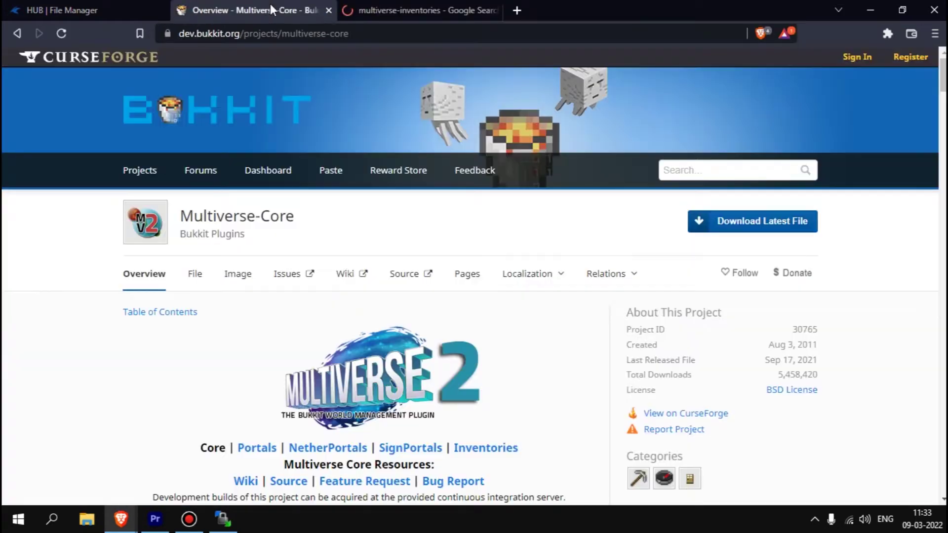
click(407, 10)
click(275, 199)
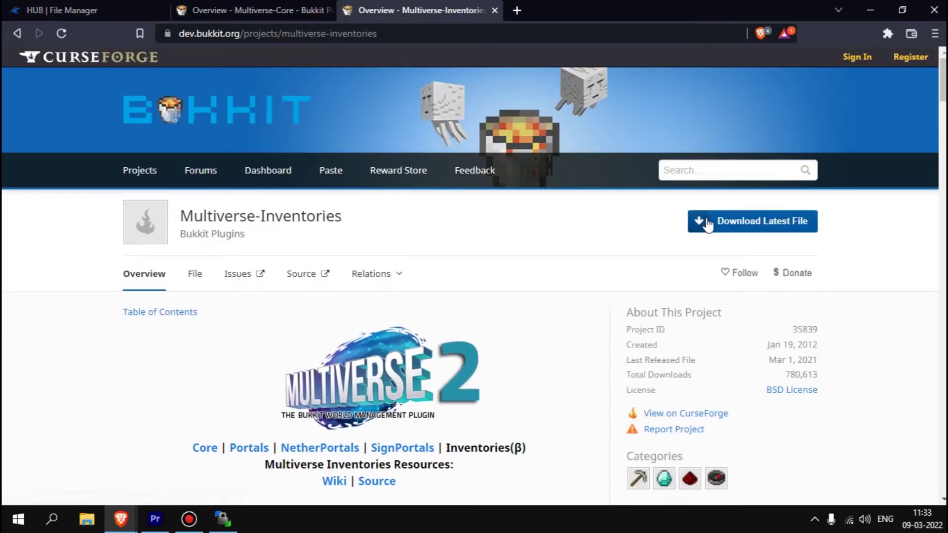
click(398, 170)
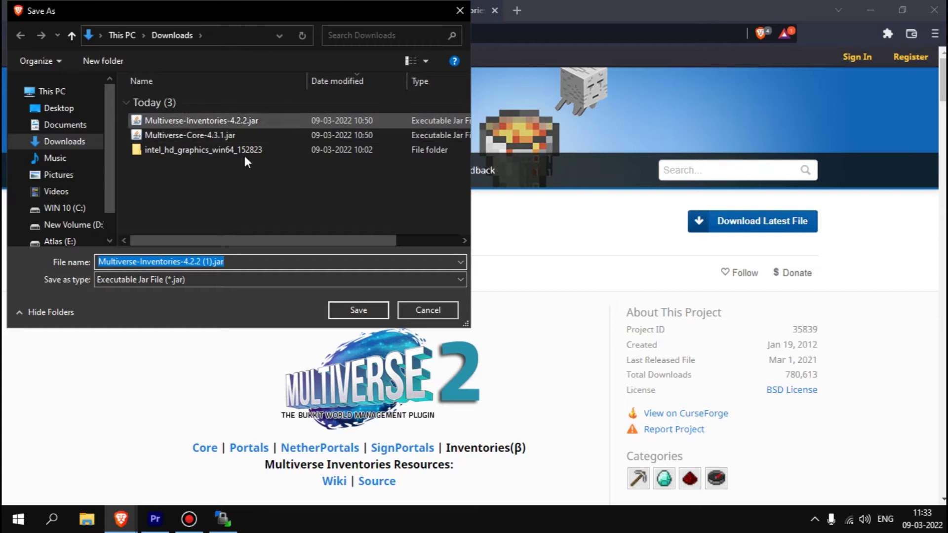
click(420, 309)
click(64, 10)
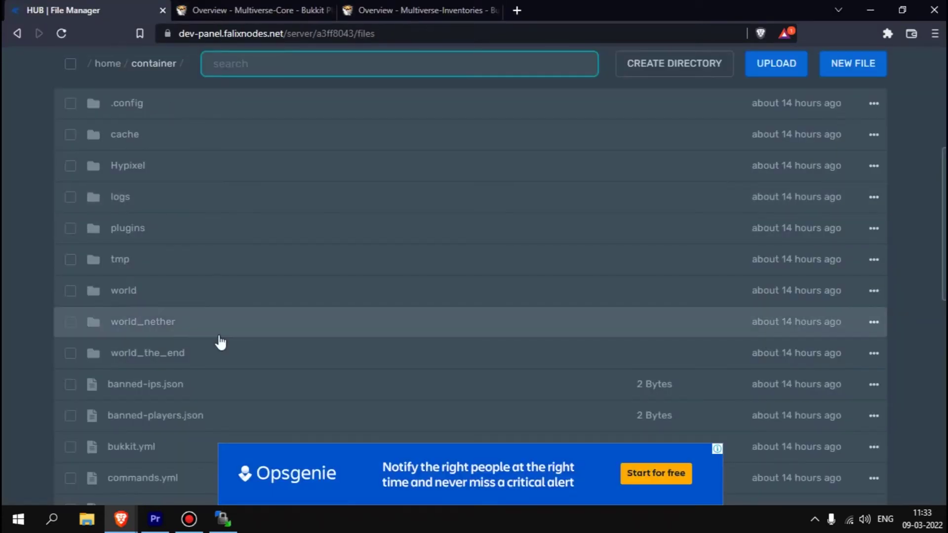
- Upload Multiverse-Inventories-4.2.2.jar from the downloads list into the plugins folder
click(184, 234)
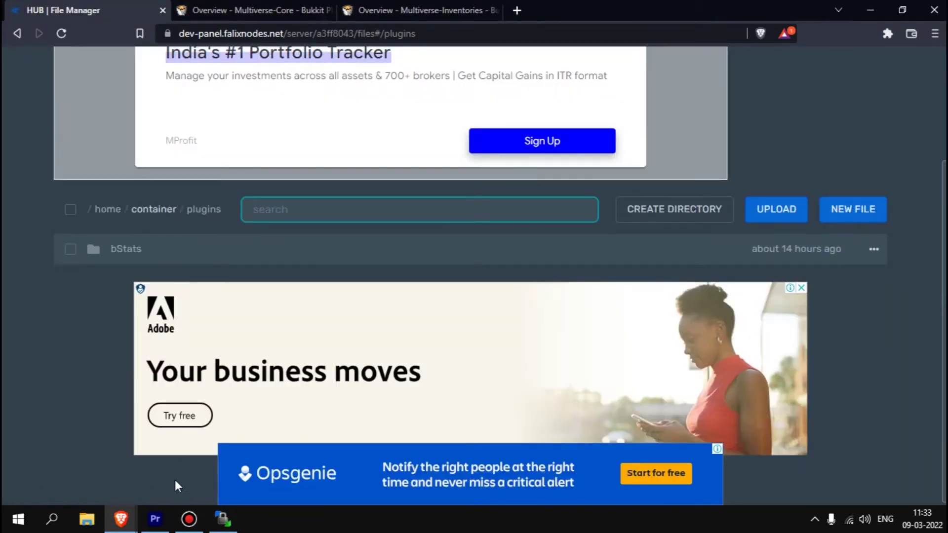
key(ctrl+j)
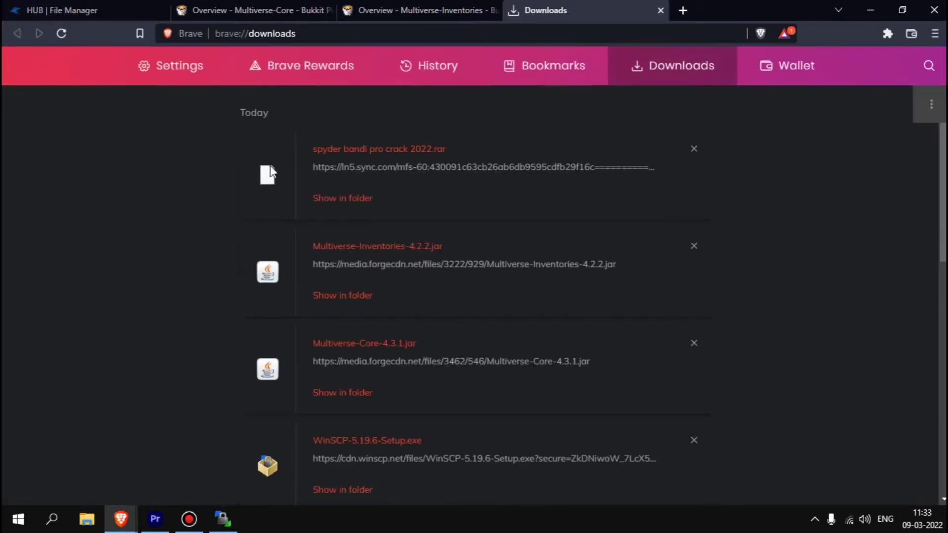
scroll(355, 267, down, 2)
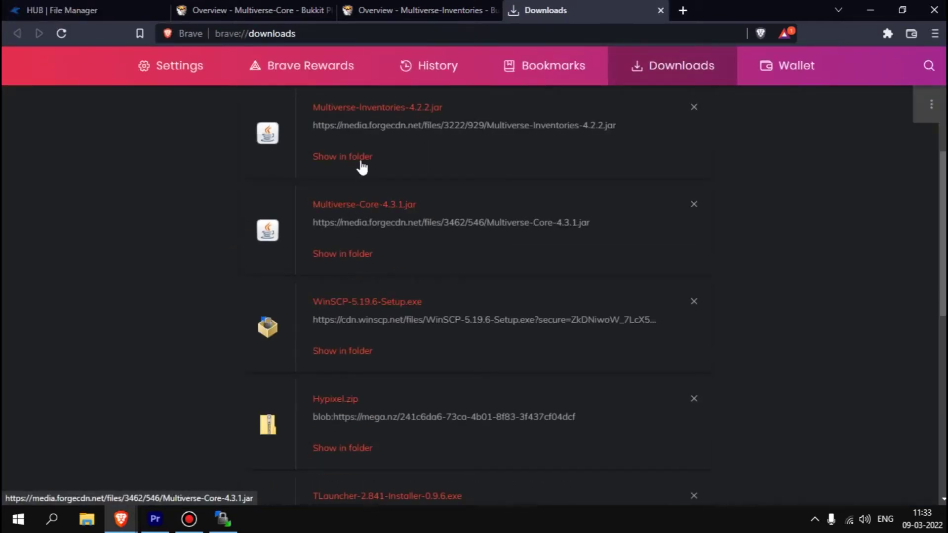
drag(356, 108, 168, 10)
click(434, 313)
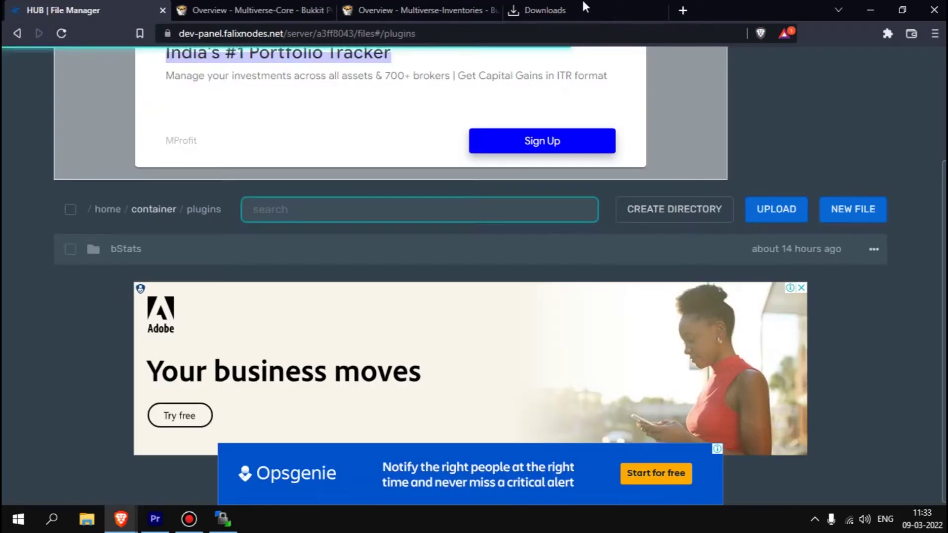
click(546, 10)
drag(360, 107, 357, 257)
click(543, 7)
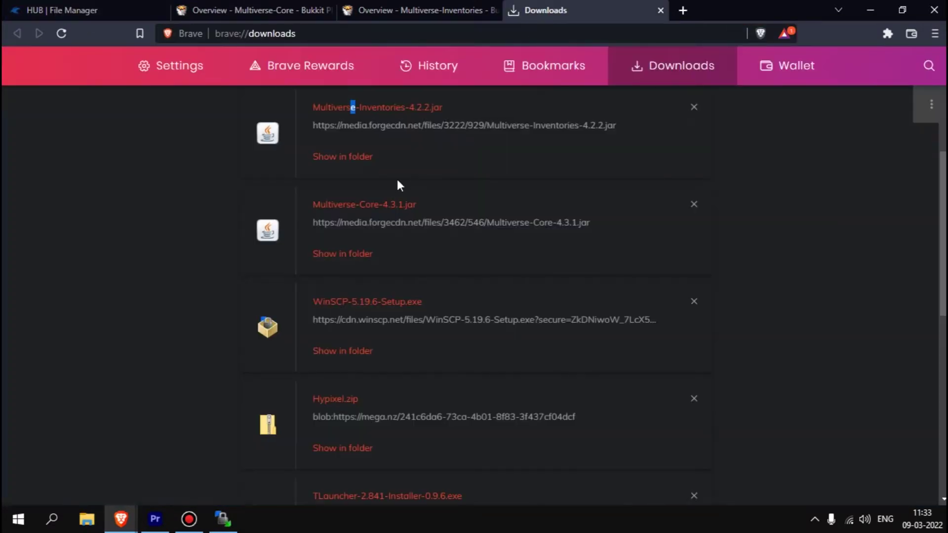
- Upload Multiverse-Core-4.3.1.jar into plugins as well, then go back to the root listing
drag(363, 205, 236, 213)
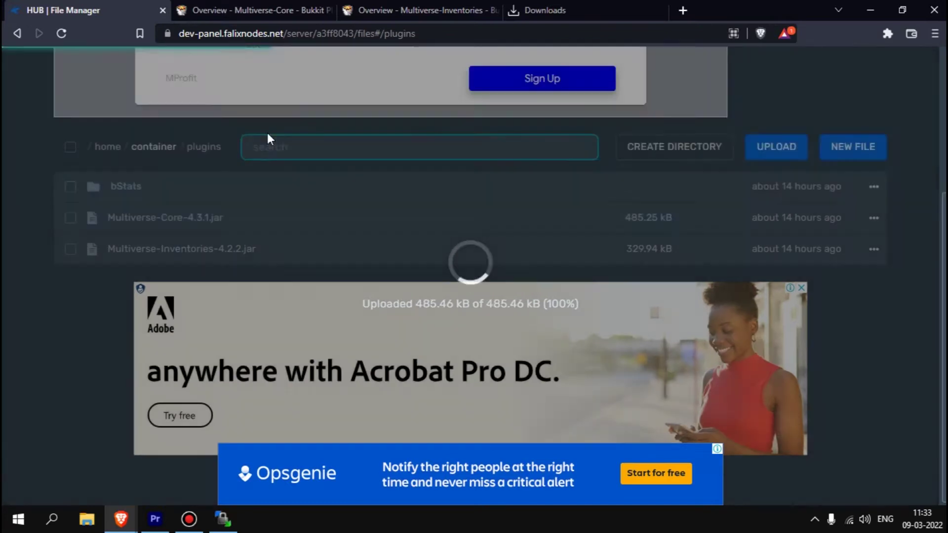
scroll(146, 122, up, 4)
scroll(239, 205, down, 2)
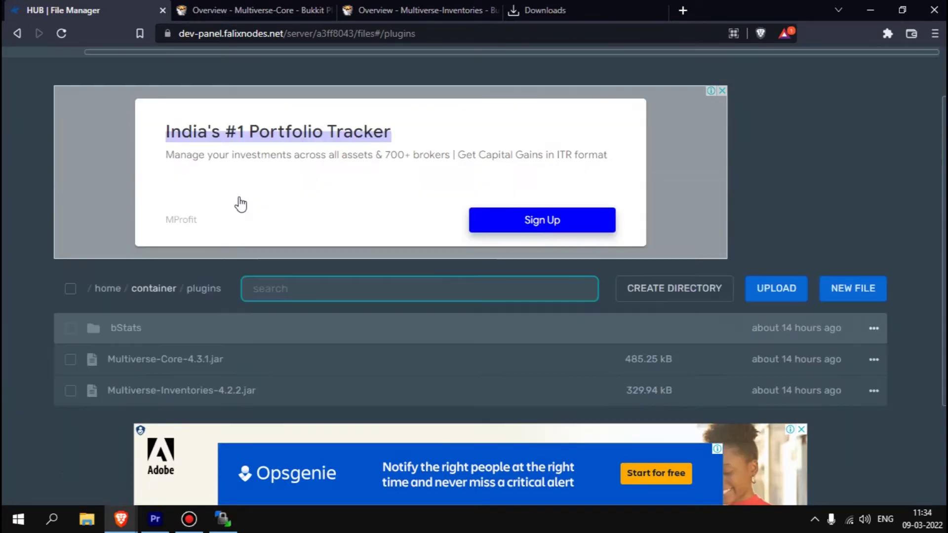
scroll(104, 120, up, 2)
click(104, 117)
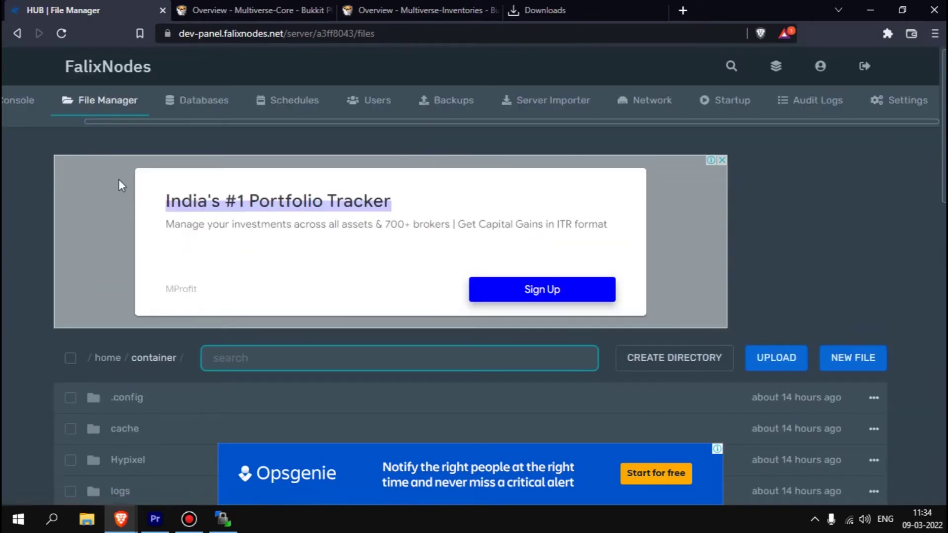
- Start the HUB server from the Console so it boots with the new plugins
click(25, 102)
scroll(111, 196, down, 1)
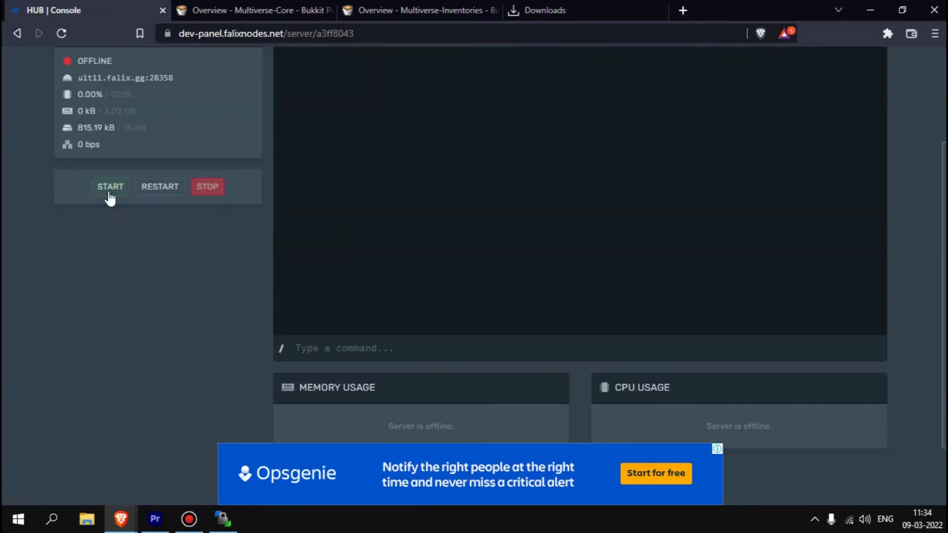
scroll(108, 222, up, 3)
click(125, 335)
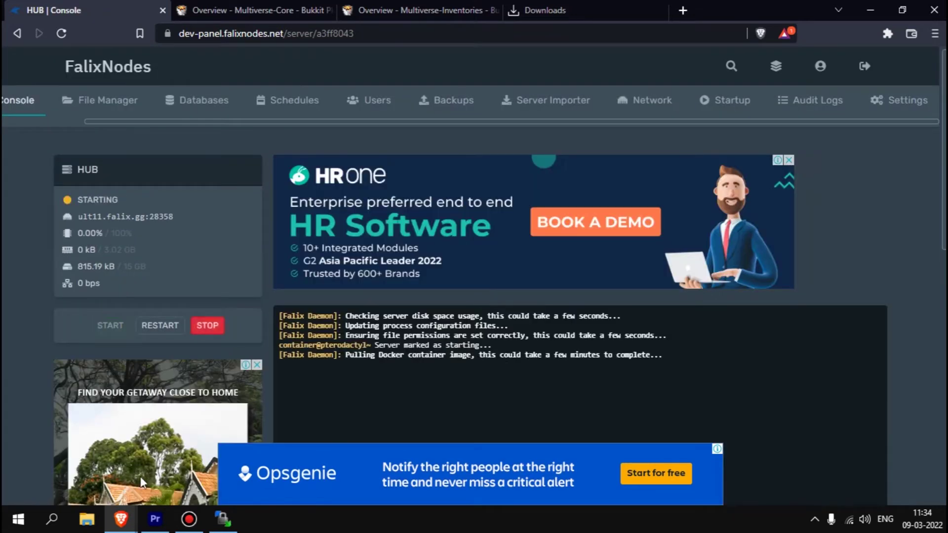
key(super)
scroll(91, 247, down, 3)
key(Escape)
scroll(396, 354, down, 5)
scroll(396, 354, up, 5)
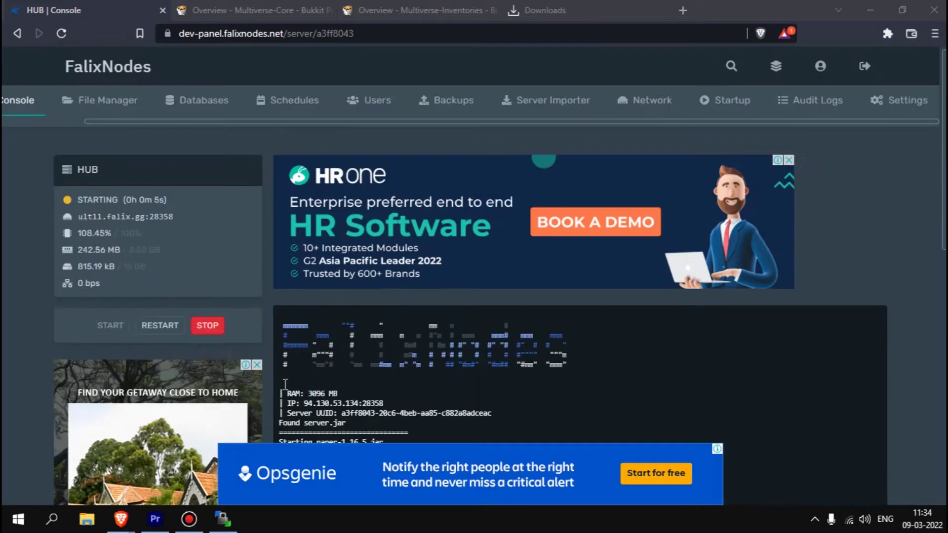
- Close the Multiverse-Core, Multiverse-Inventories and downloads tabs
click(330, 11)
click(330, 10)
click(330, 11)
scroll(396, 400, down, 2)
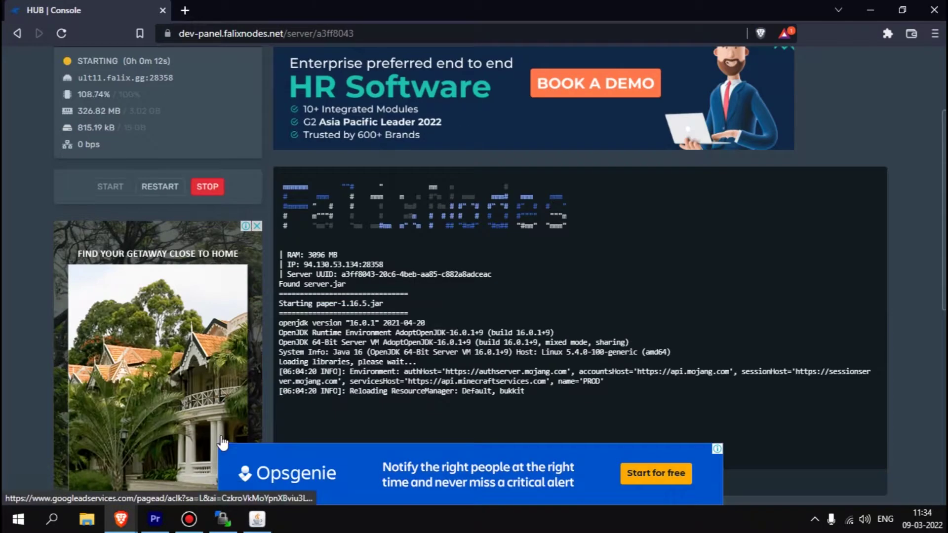
key(alt+Tab)
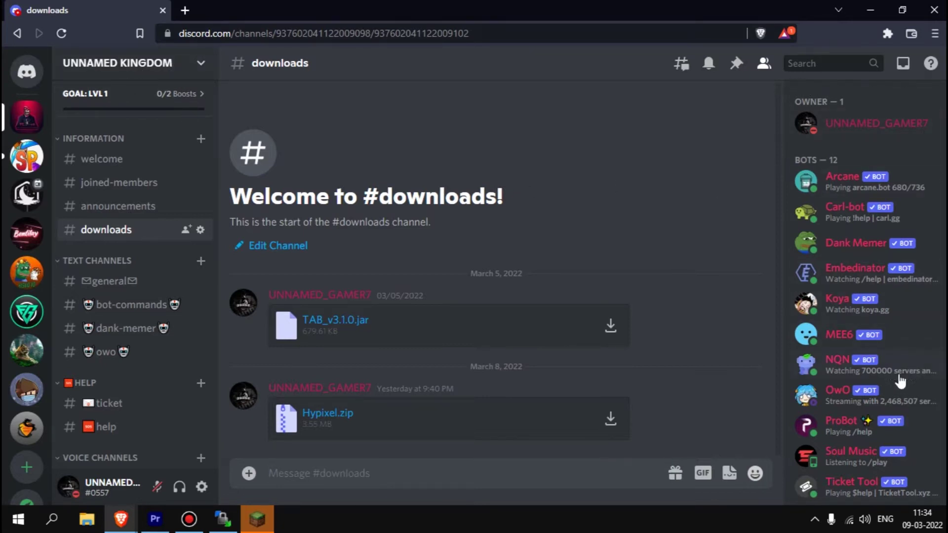
- Launch Minecraft from TLauncher with Enter the game
scroll(898, 383, down, 2)
scroll(852, 375, up, 2)
scroll(837, 182, down, 2)
scroll(810, 446, up, 2)
scroll(839, 187, down, 2)
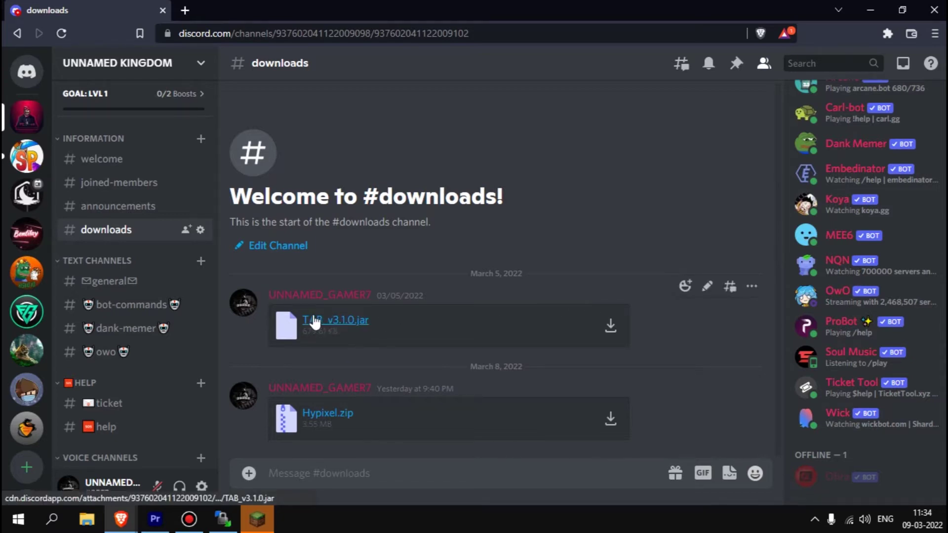
click(269, 515)
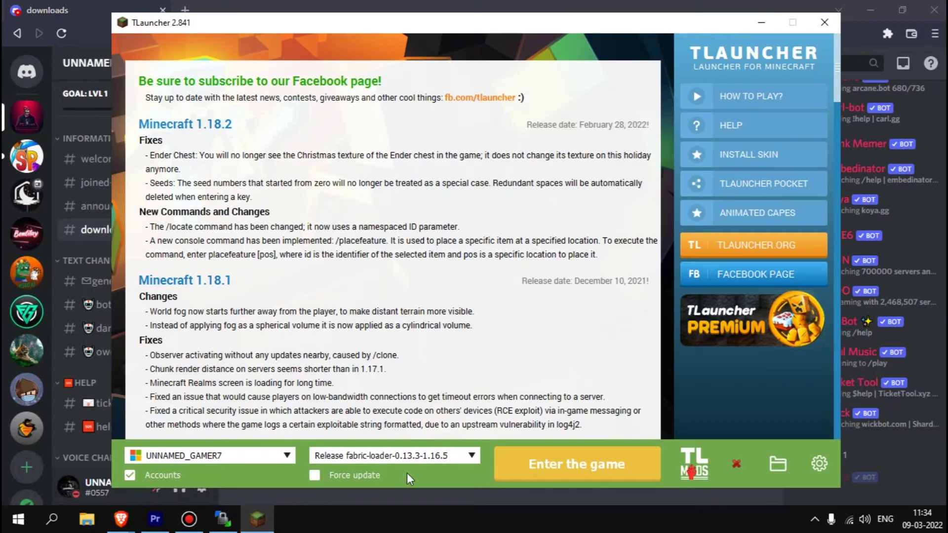
click(500, 451)
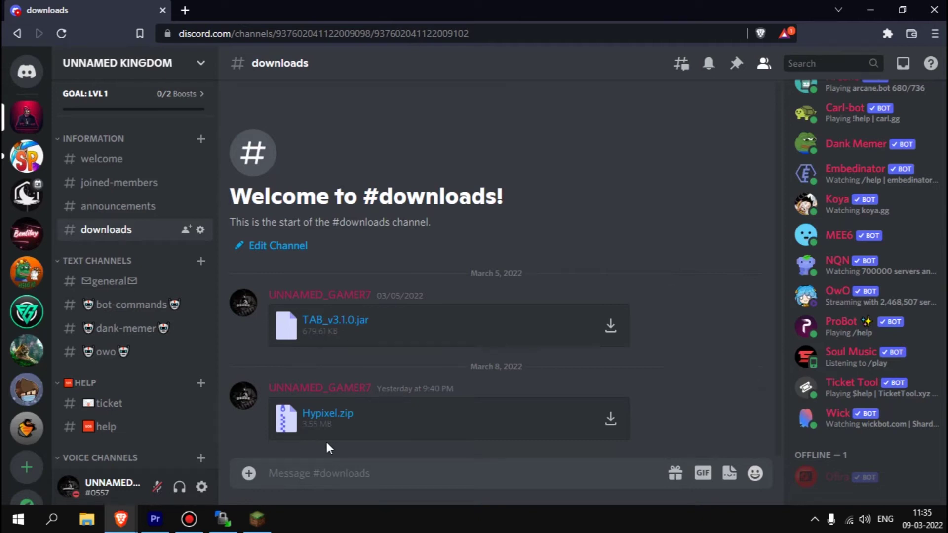
- Download Hypixel.zip from Discord's #downloads channel and return to the HUB console
drag(317, 415, 430, 259)
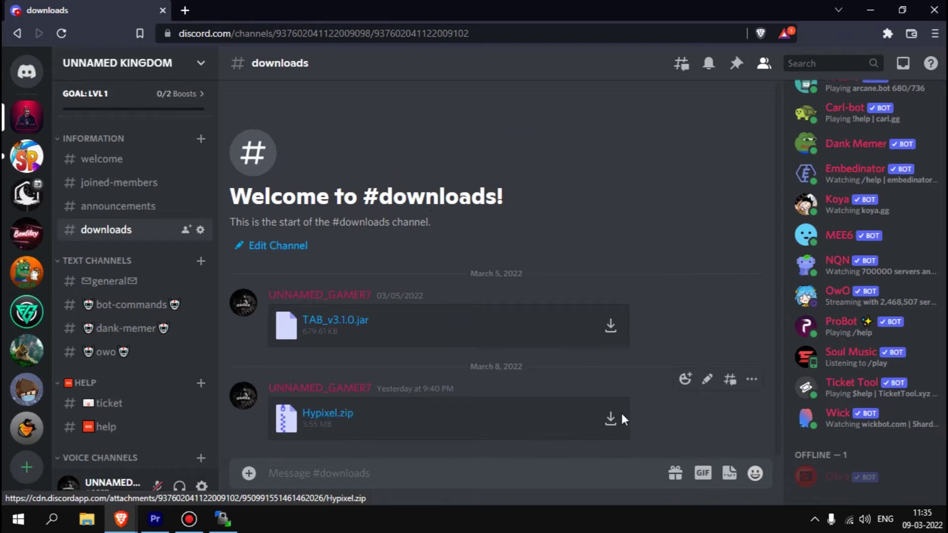
click(606, 422)
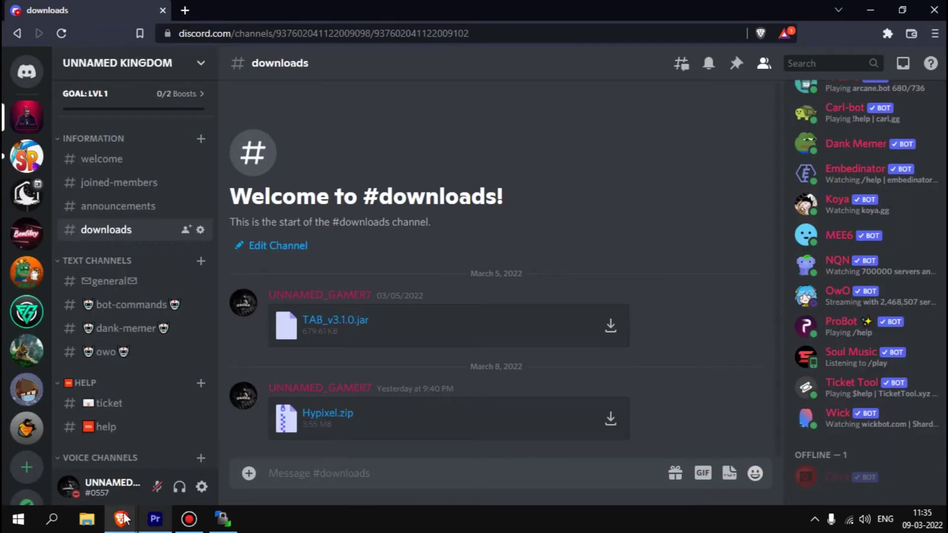
mouse_move(121, 518)
click(177, 489)
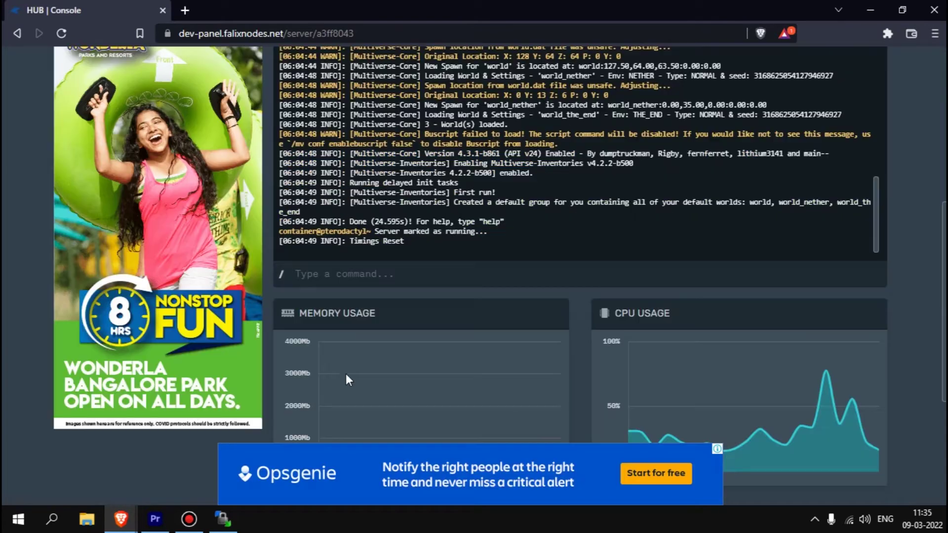
- Run pl in the console to confirm Multiverse-Core and Multiverse-Inventories are loaded
click(381, 269)
text(l)
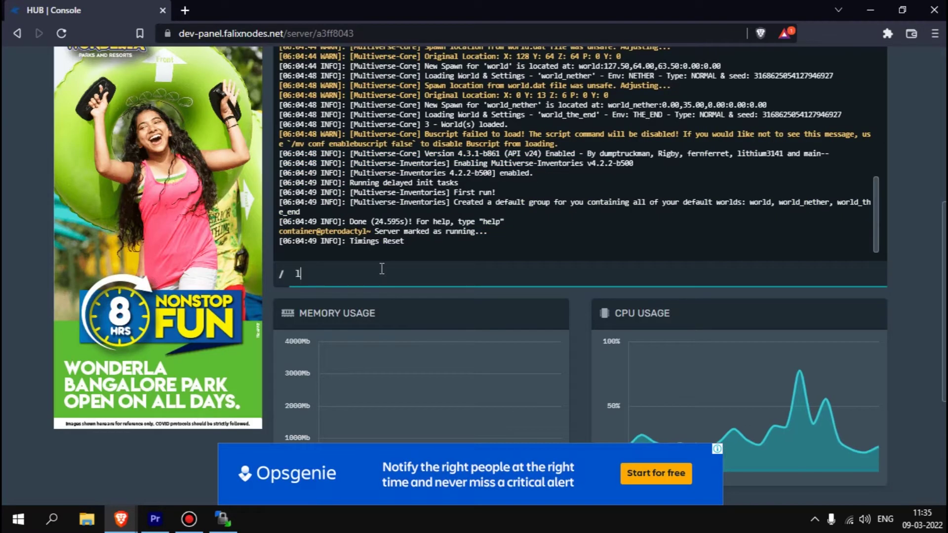
text(p)
key(Return)
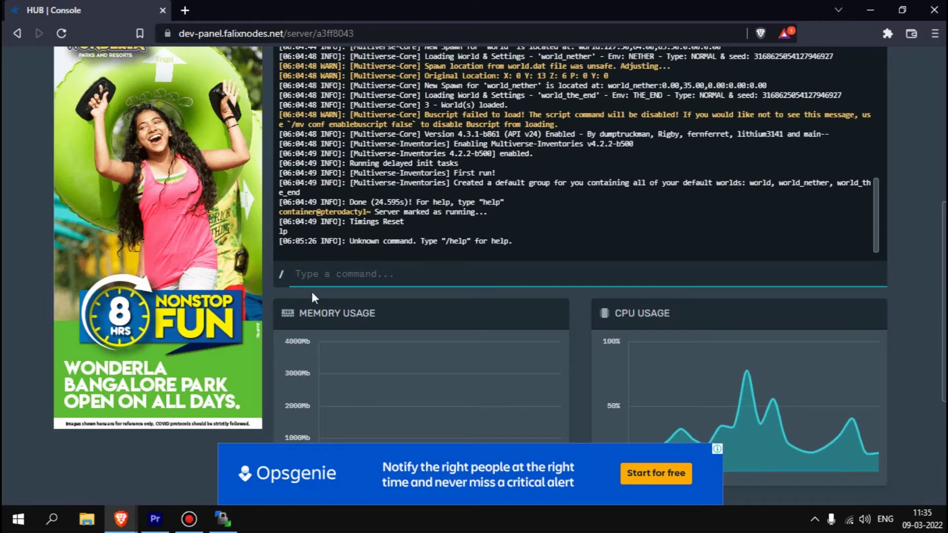
scroll(312, 292, up, 1)
text(lp)
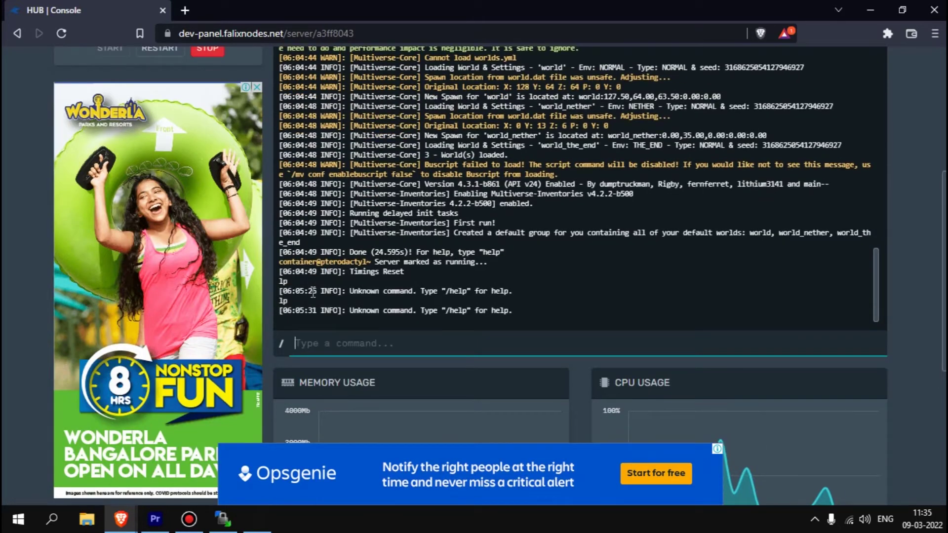
text(pl)
key(Return)
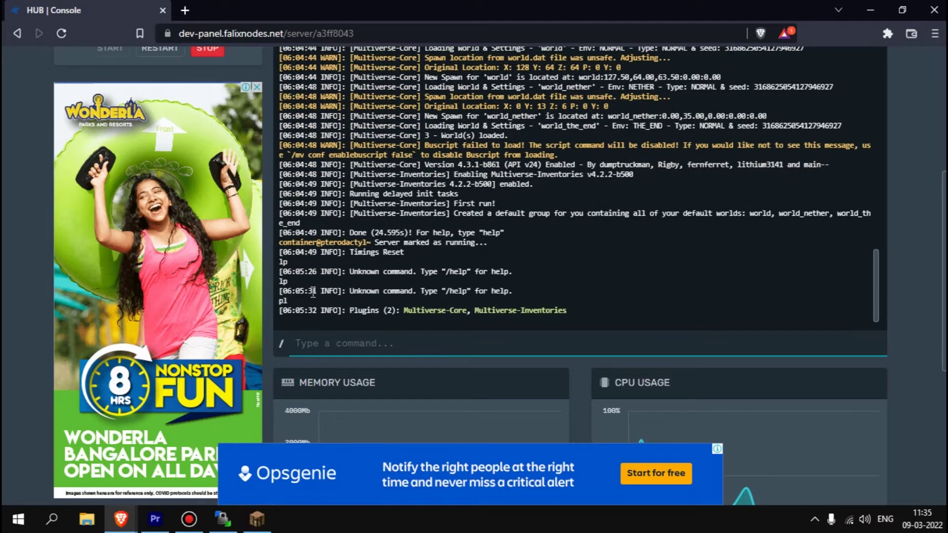
key(alt+Tab)
key(alt+Tab)
key(alt+Tab)
key(alt+Tab)
key(alt+Tab)
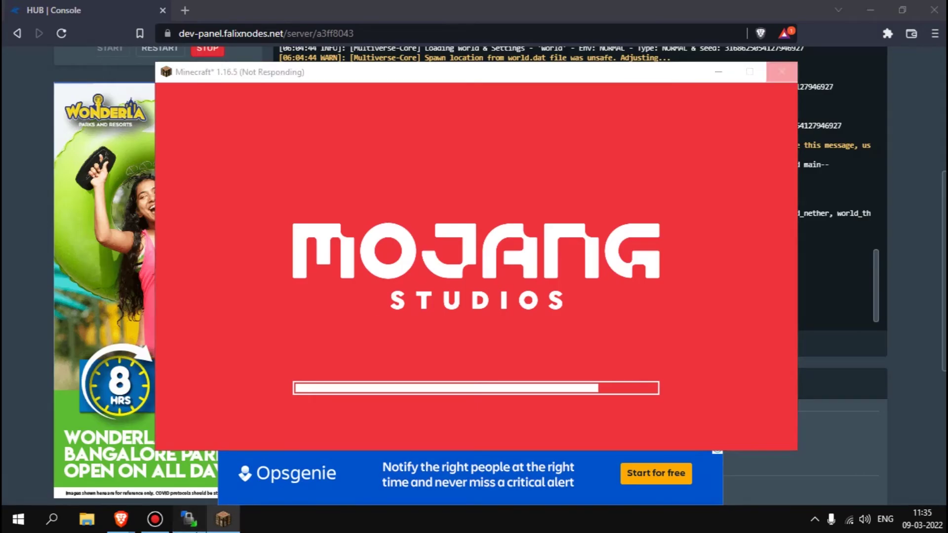
- Bring Minecraft back up full-screen on the multiplayer server list
click(189, 519)
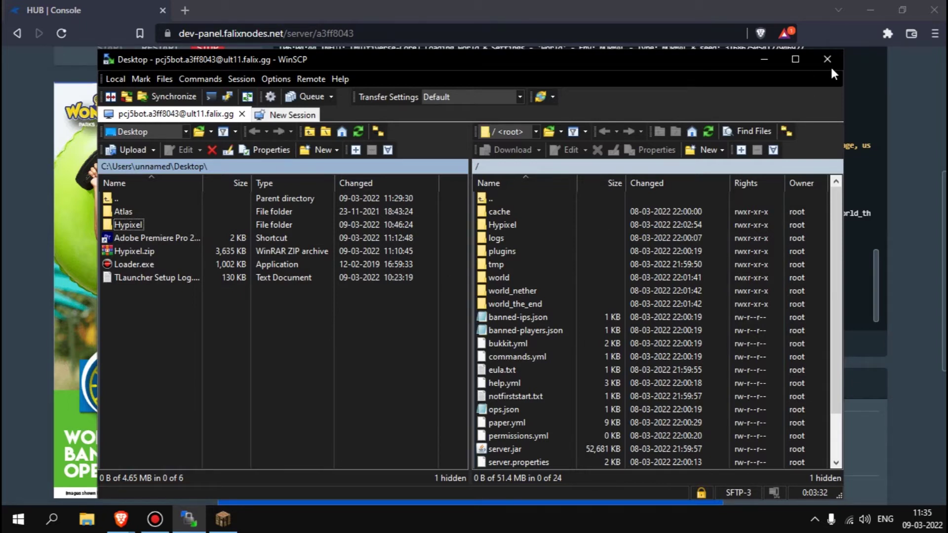
click(28, 303)
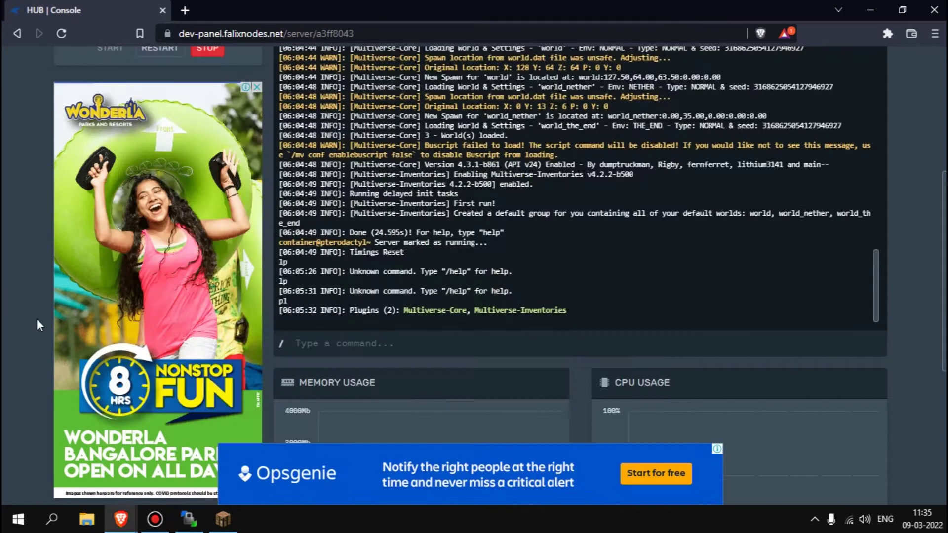
click(219, 526)
click(219, 525)
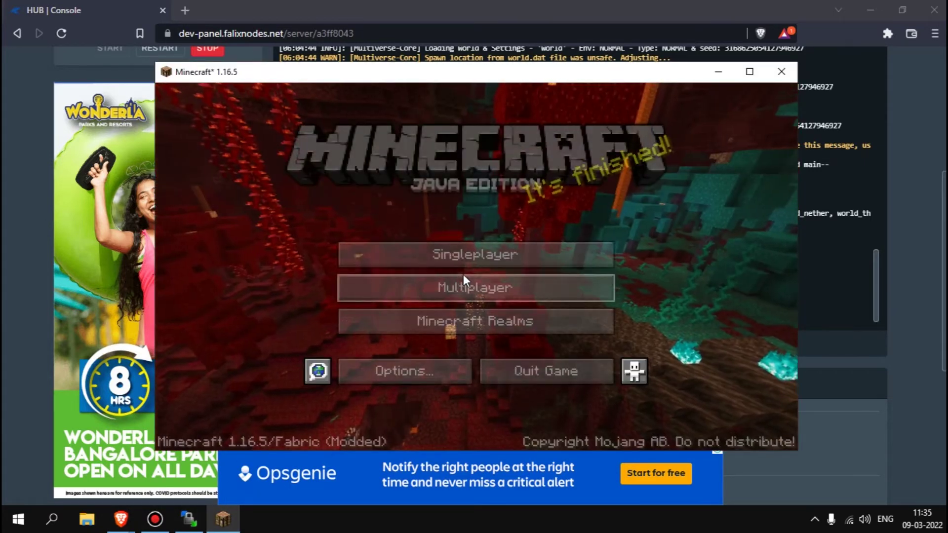
click(463, 277)
click(750, 72)
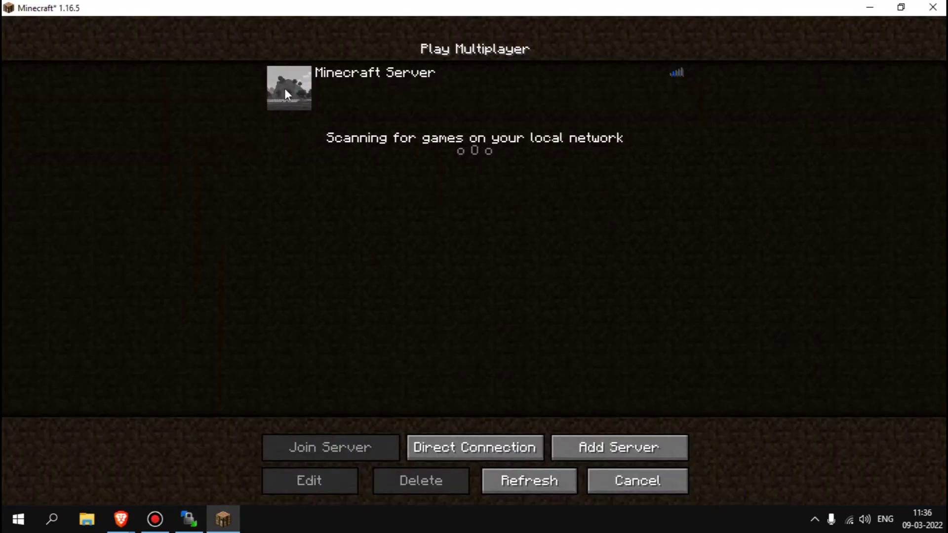
- Terminate the WinSCP session and connect to the FalixNodes server
click(189, 519)
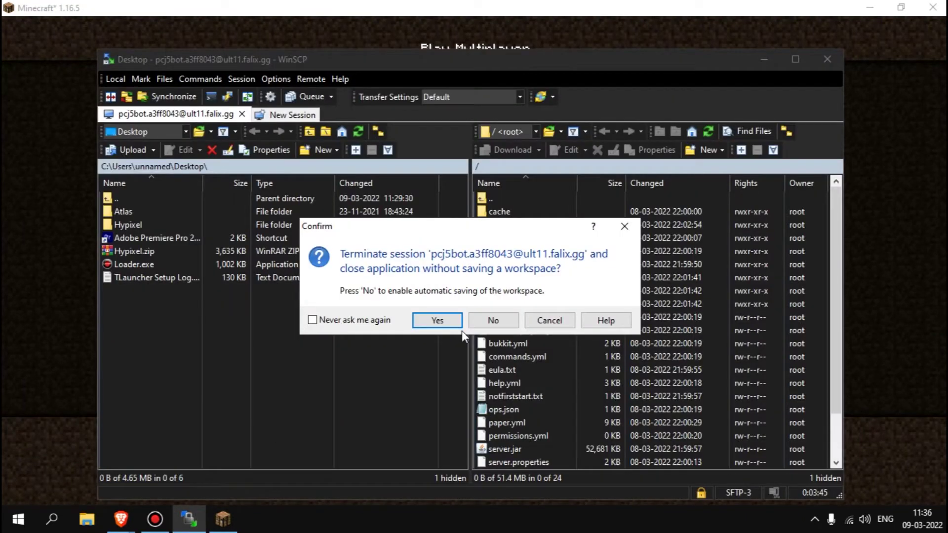
click(449, 325)
click(308, 95)
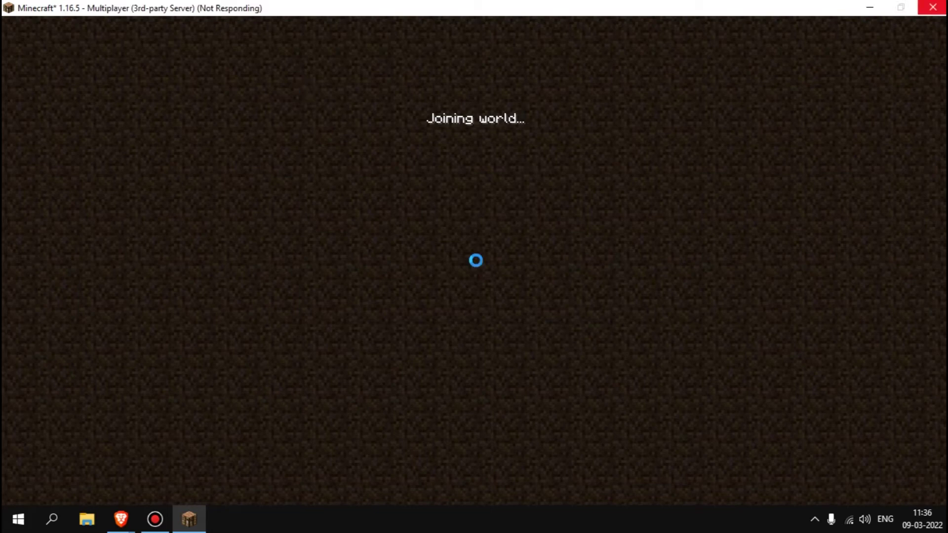
key(alt+Tab)
key(alt+Tab)
key(alt+Tab)
key(alt+Tab)
key(alt+Tab)
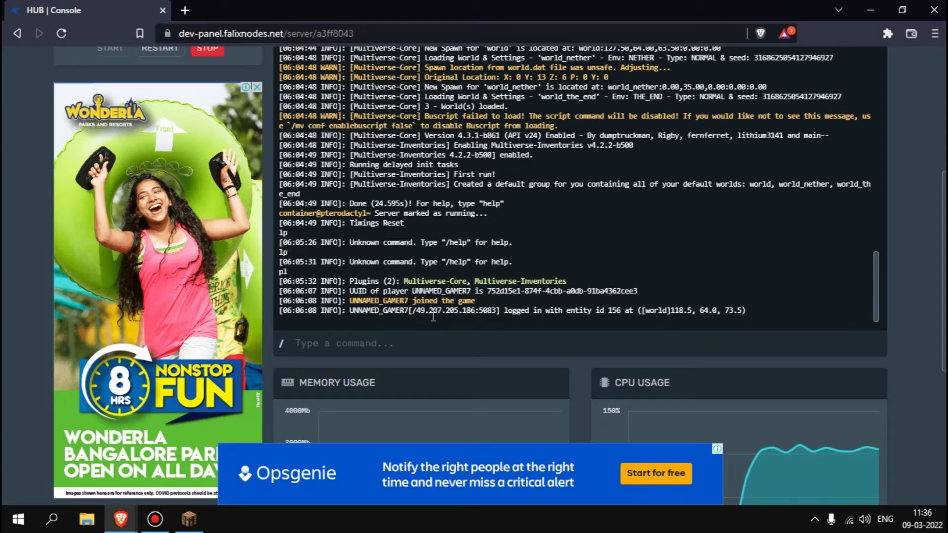
- Run op with the joined player's username in the FalixNodes console
click(389, 336)
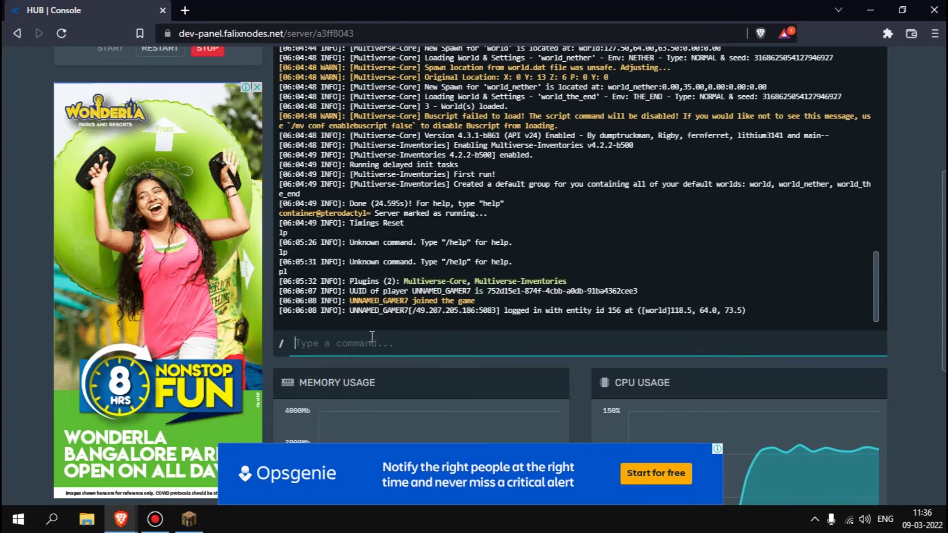
text(op UU)
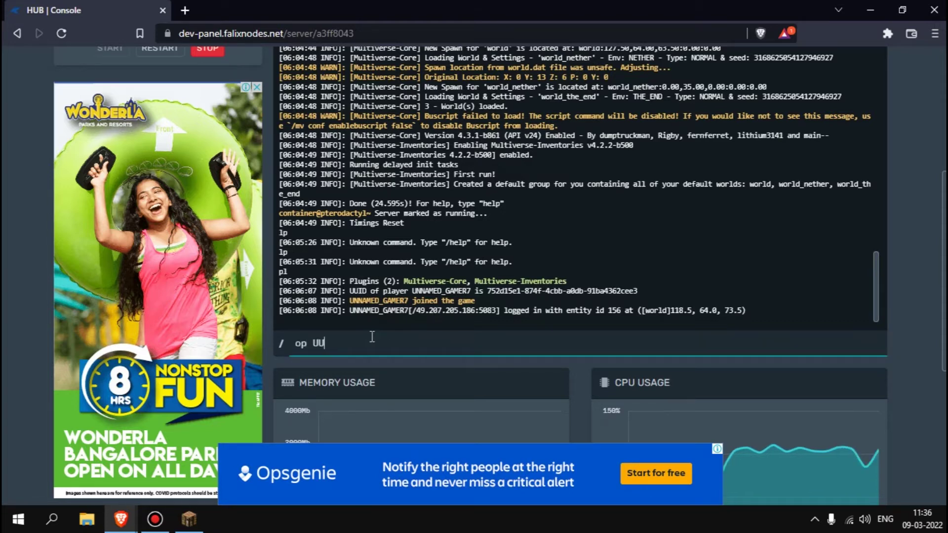
key(BackSpace)
text(NNAMED_)
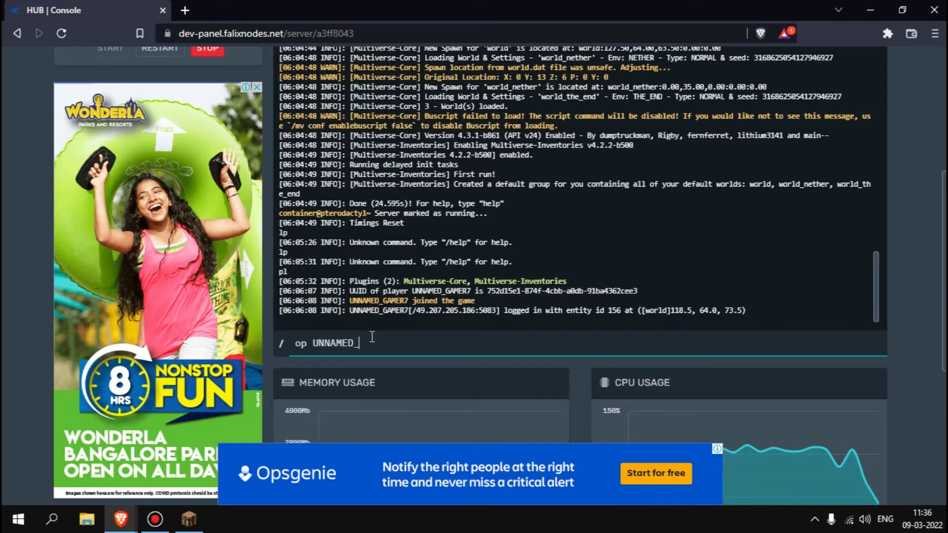
text(GAMER7)
key(Return)
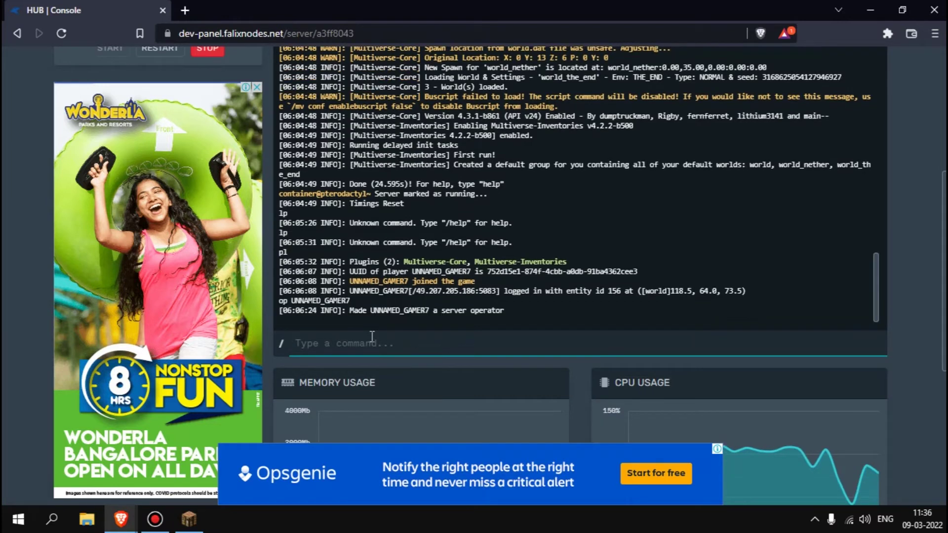
key(alt+Tab)
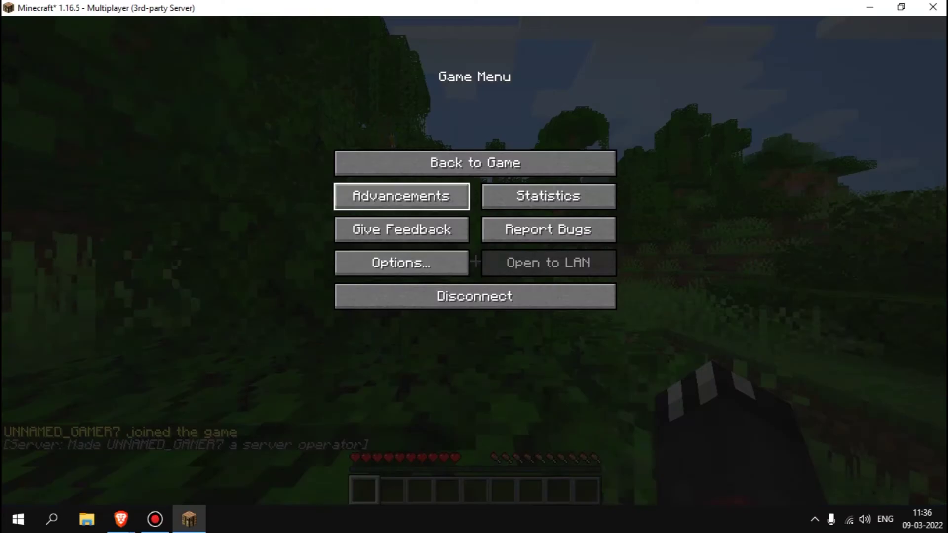
- Resume the game and walk across the meadow toward the river and trees
key(Escape)
key(w)
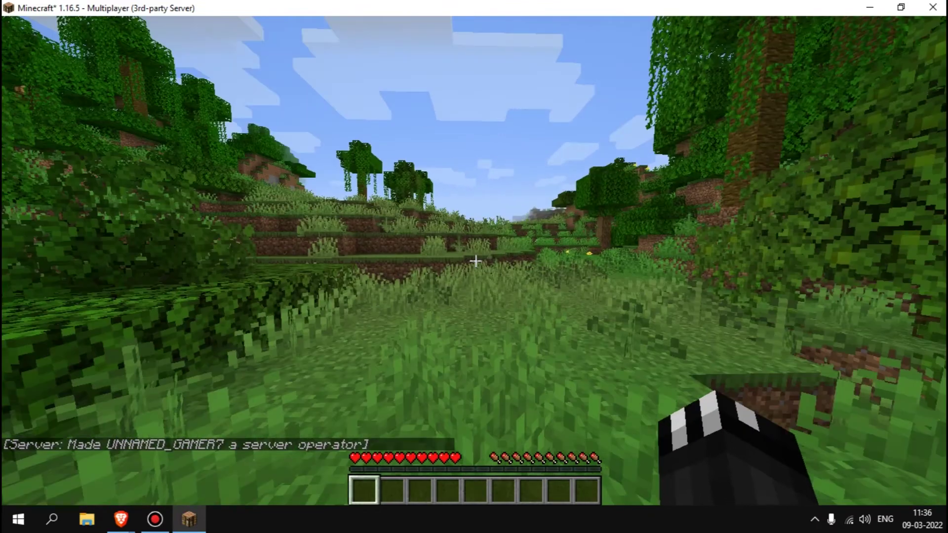
key(w)
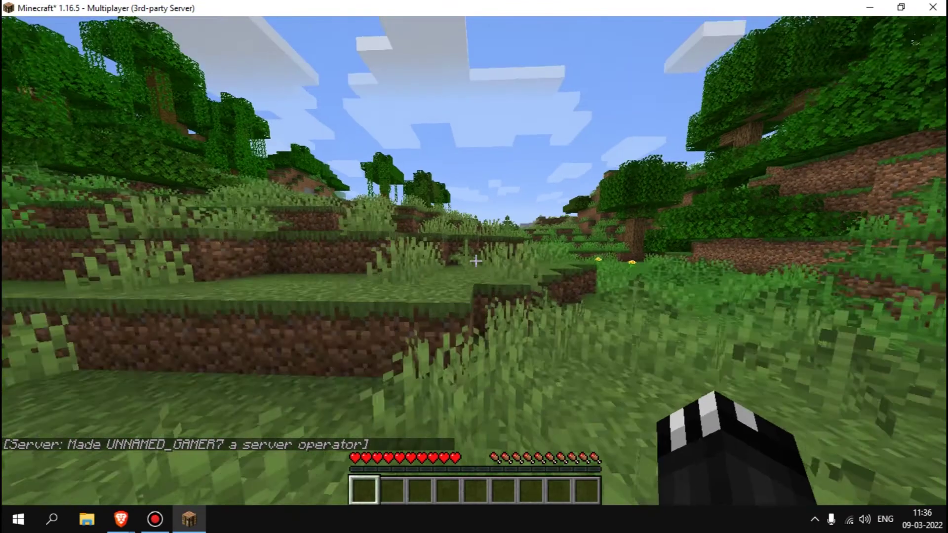
key(w)
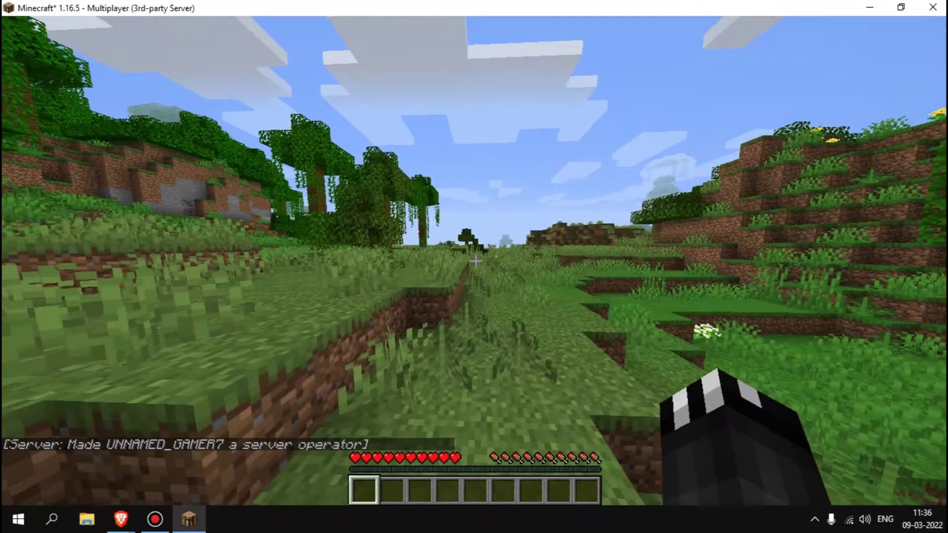
key(w)
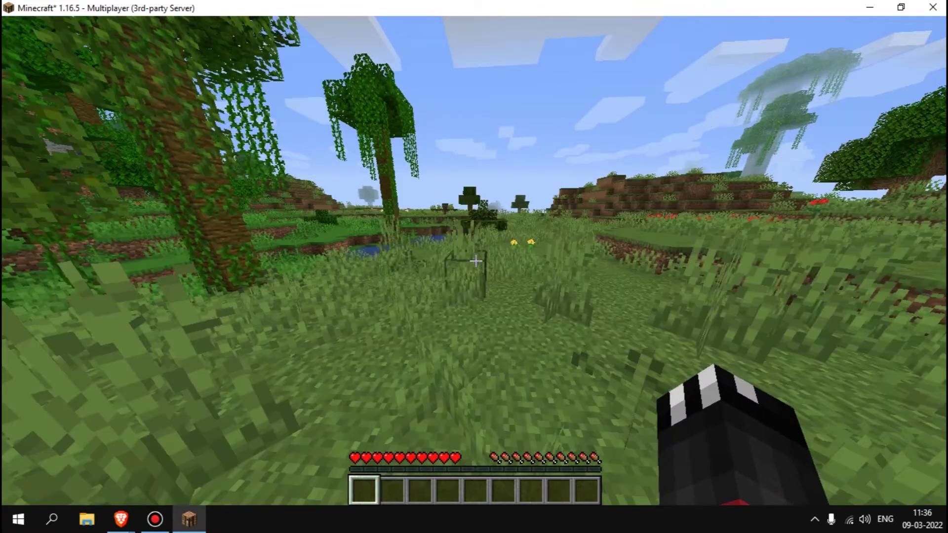
key(w)
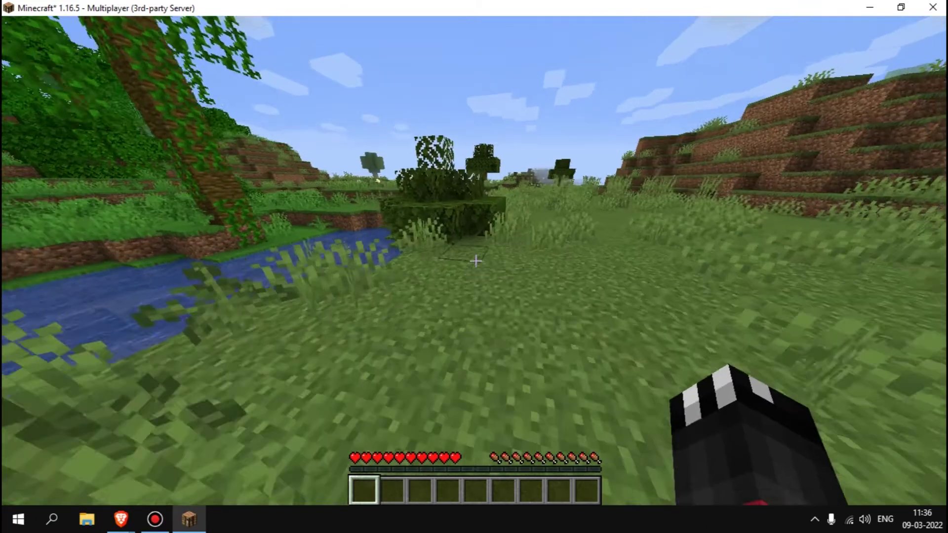
key(w)
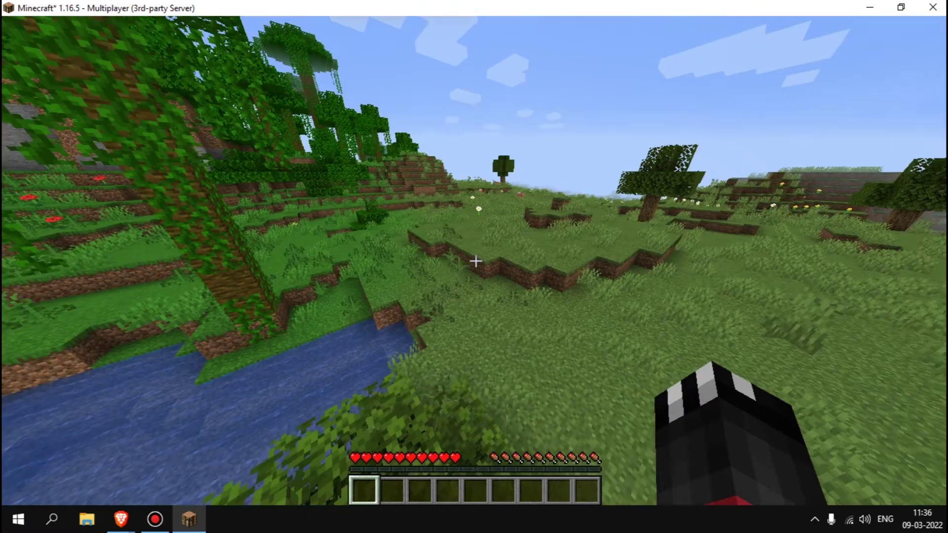
key(w)
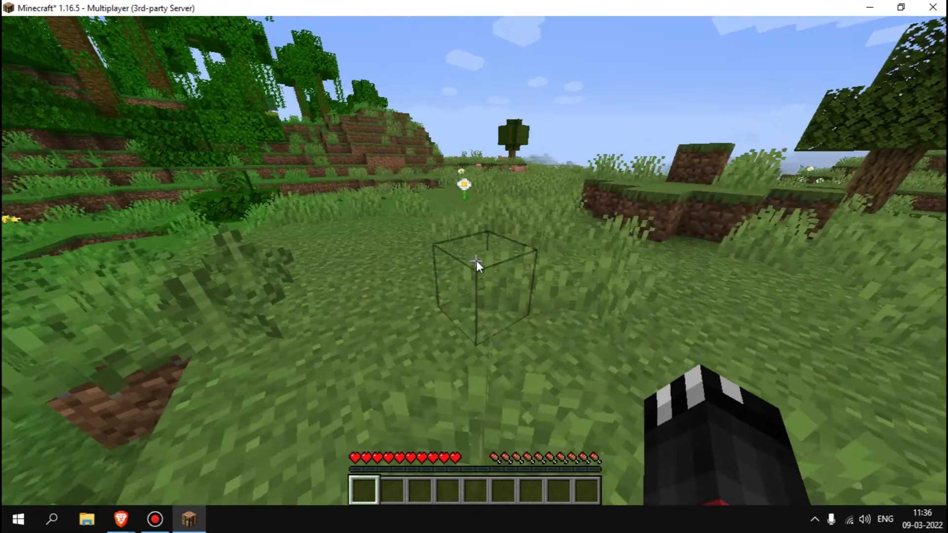
- Import the Hypixel world as a normal world with /mvimport Hypixel normal
text(/mvimport)
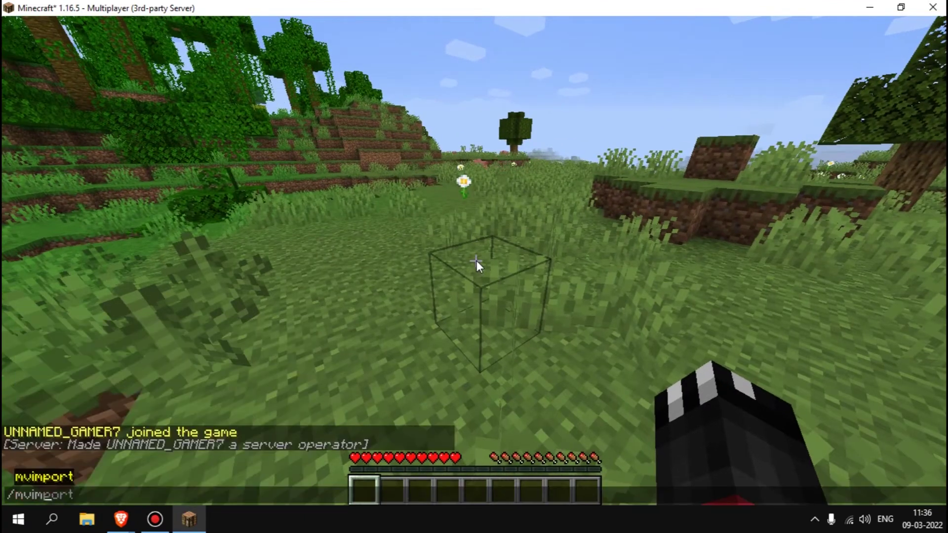
text( H)
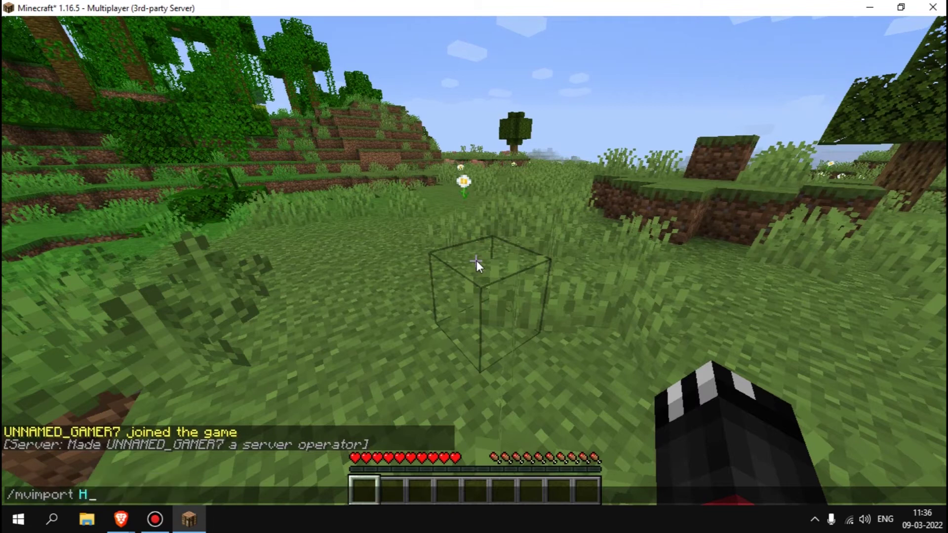
text(ypixel)
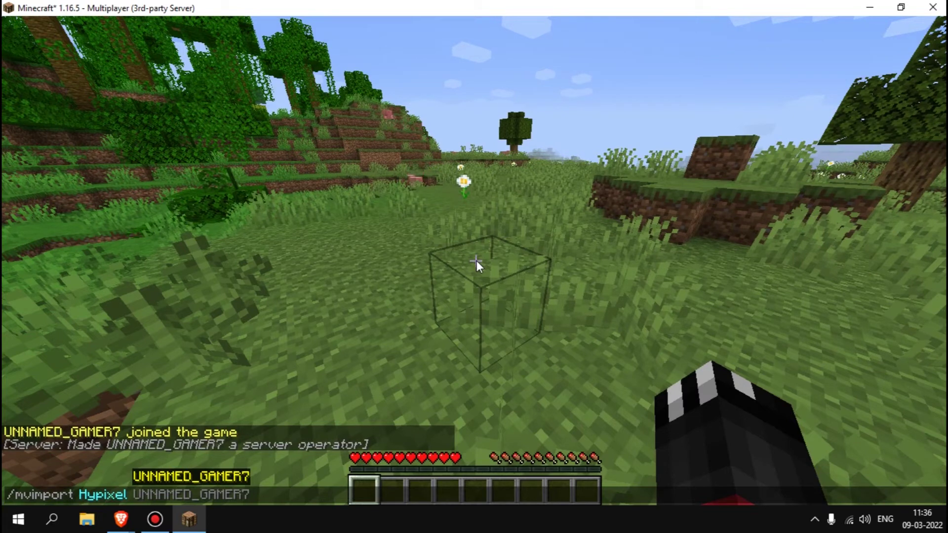
text(normal)
key(Return)
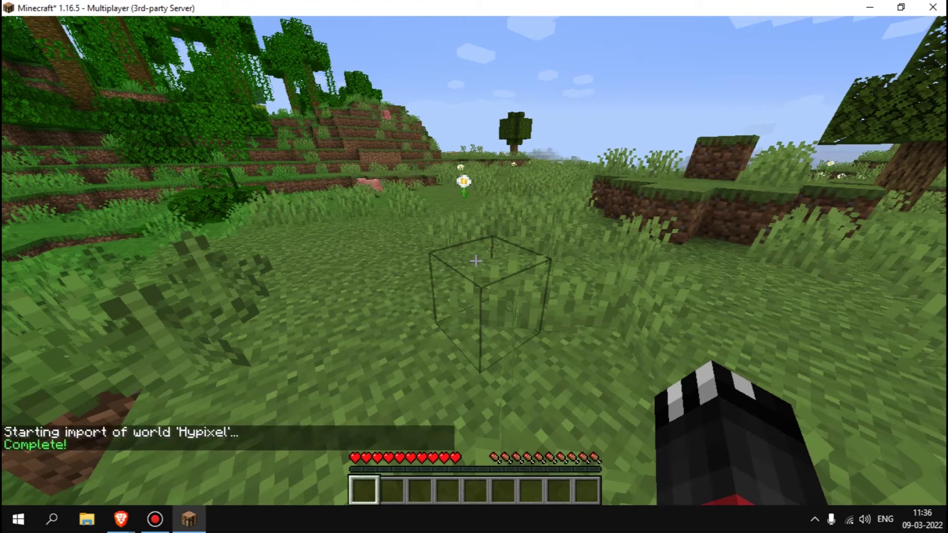
- Teleport to the Hypixel world with /mvtp Hypixel and switch to Creative mode
text(t/)
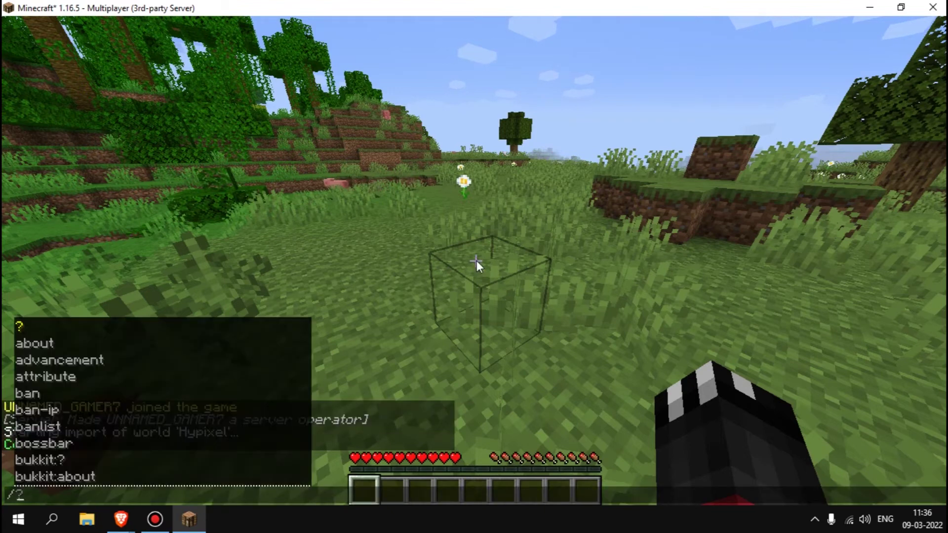
text(mvtp )
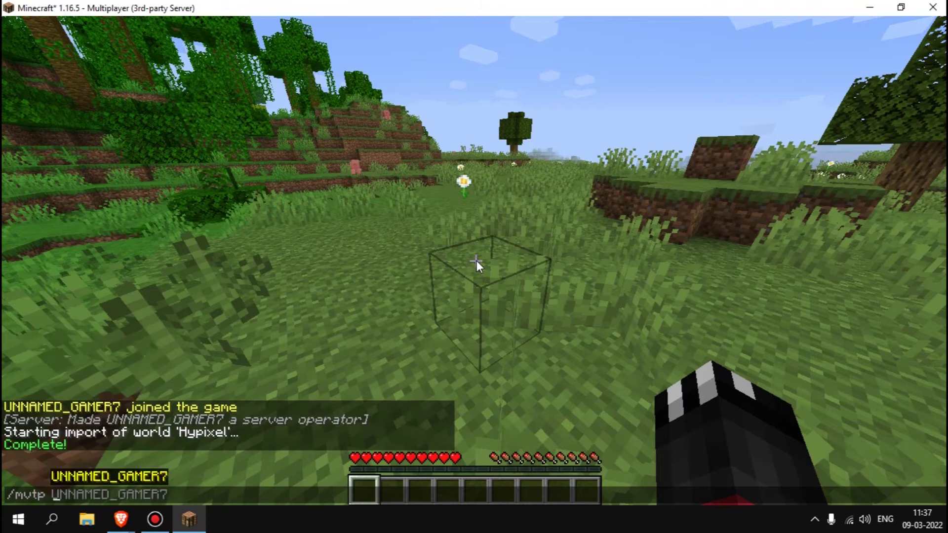
text(Hypixel)
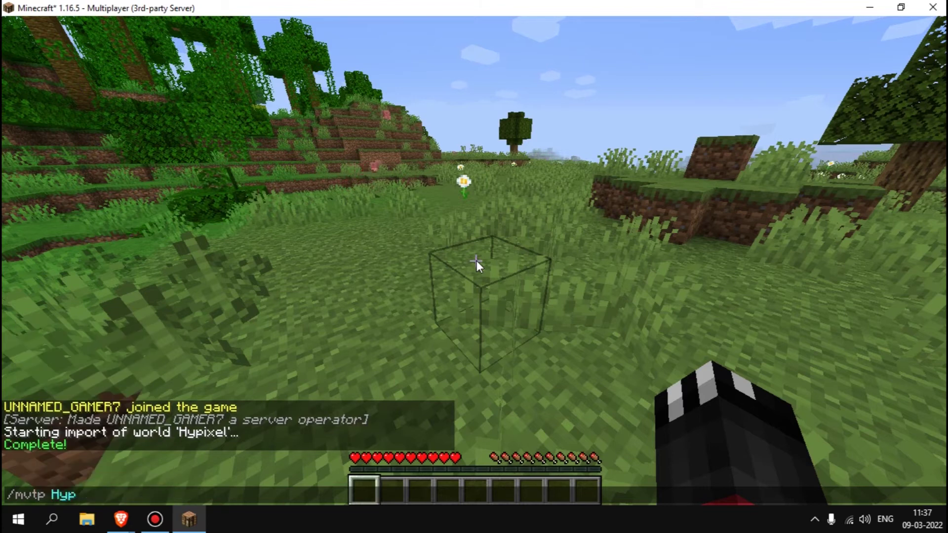
key(Return)
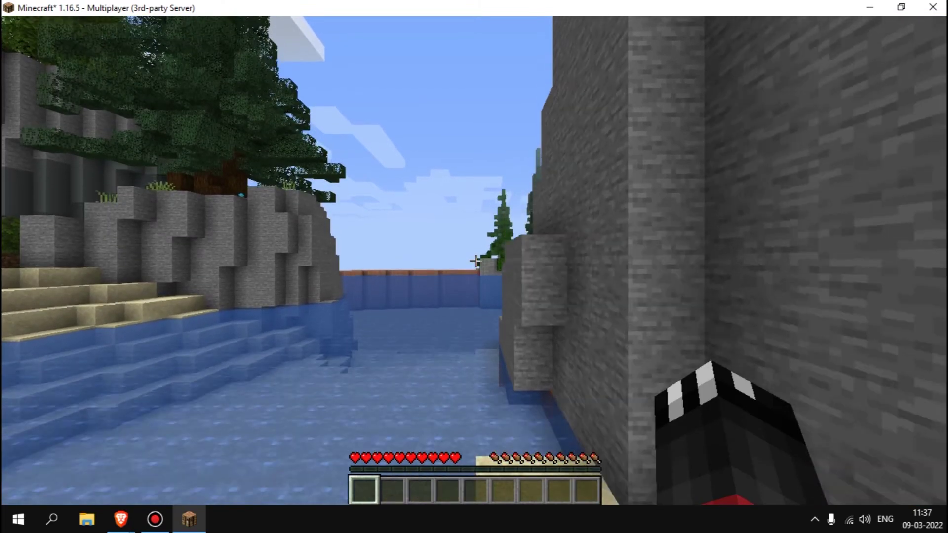
key(F3+F4)
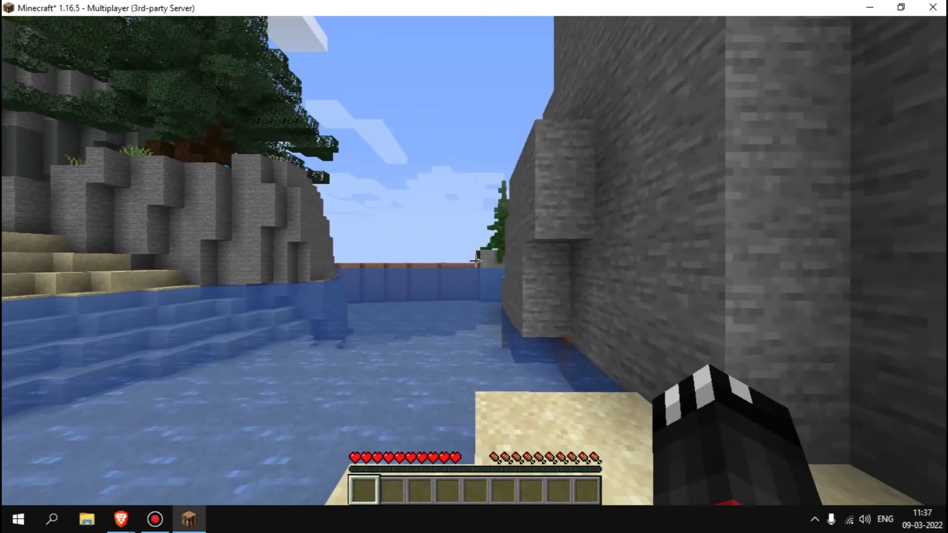
key(F3+F4)
- Fly through the orange-roofed village to the portal plaza and down the street
key(w)
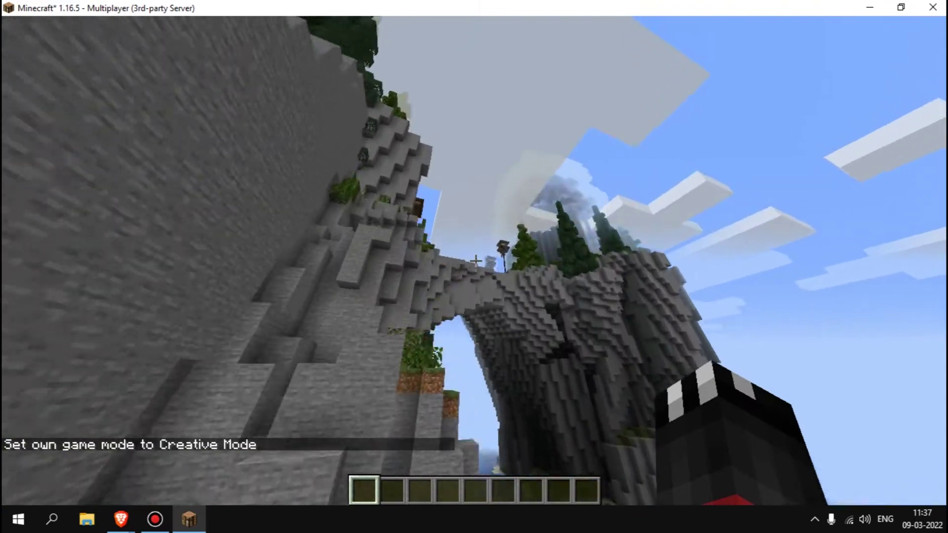
key(w)
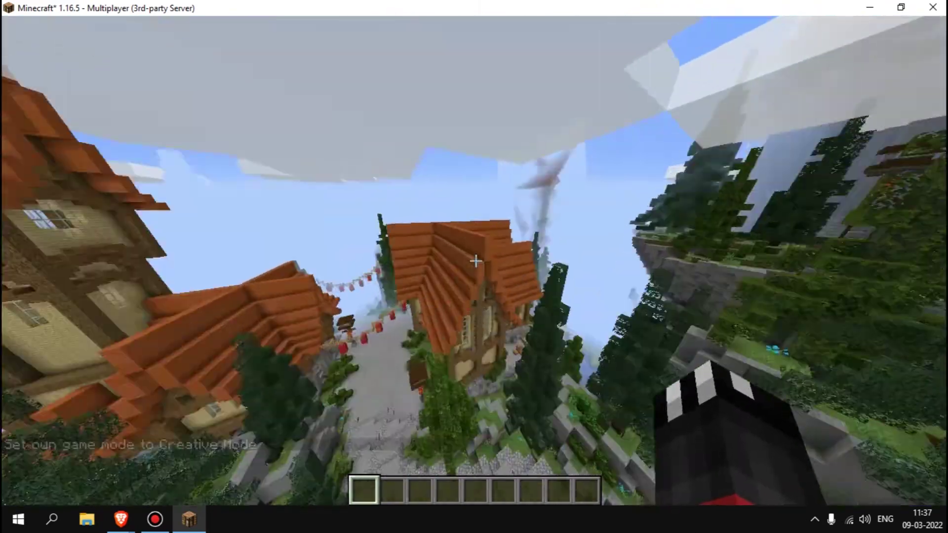
key(s)
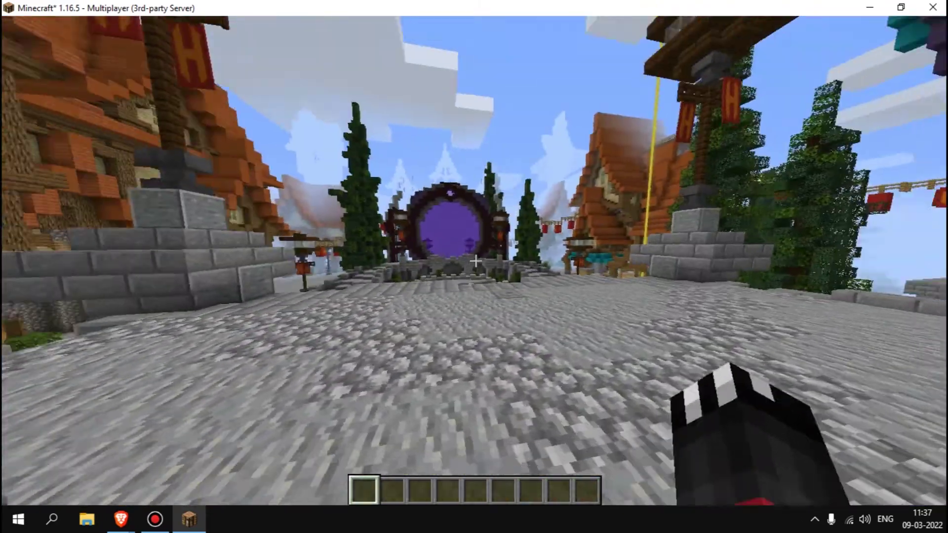
key(w)
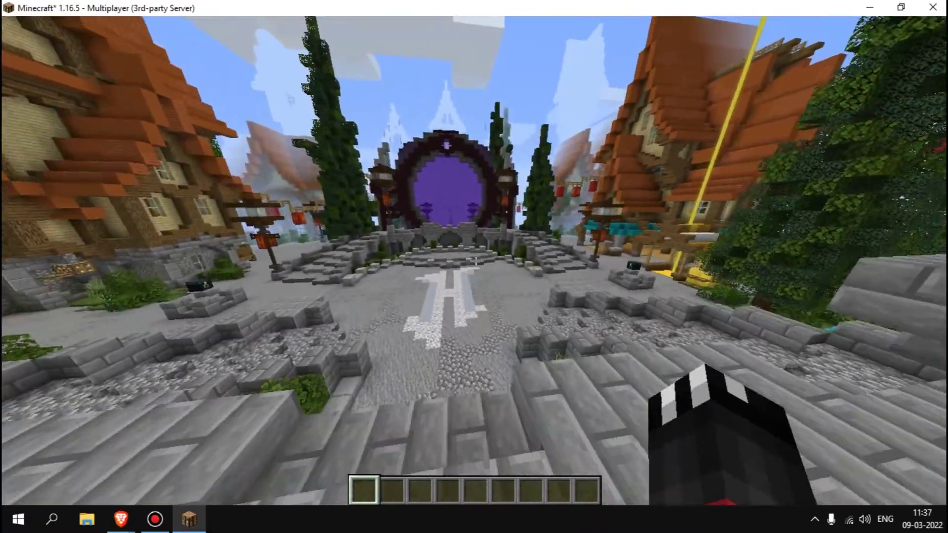
key(w)
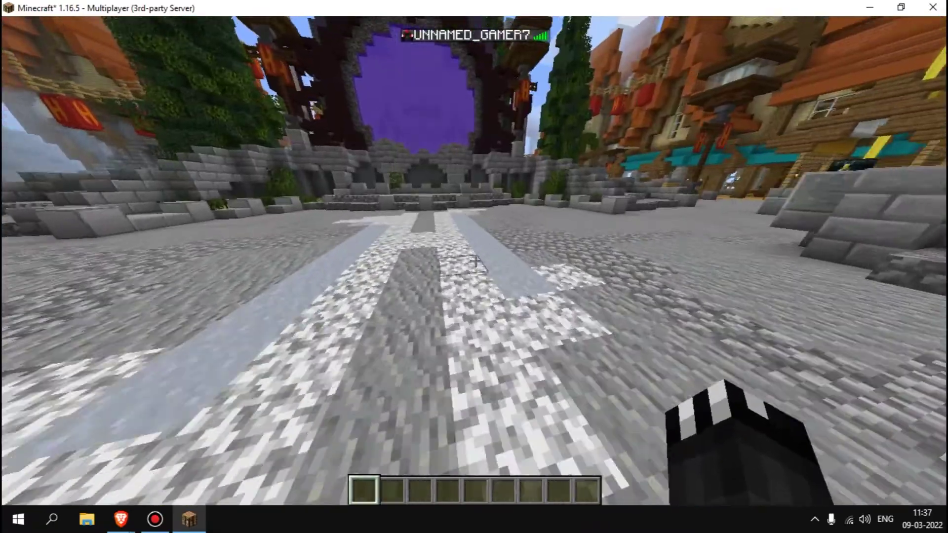
key(w)
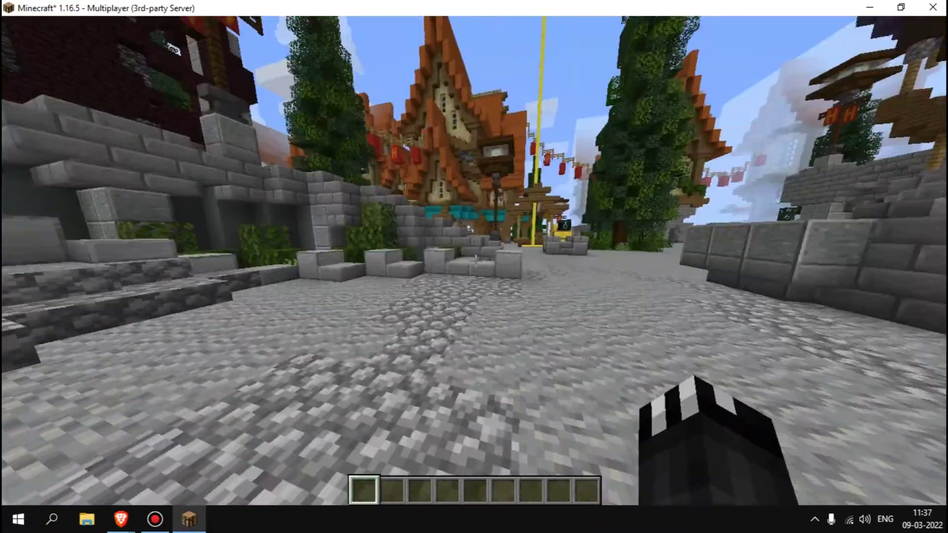
key(w)
scroll(474, 266, down, 1)
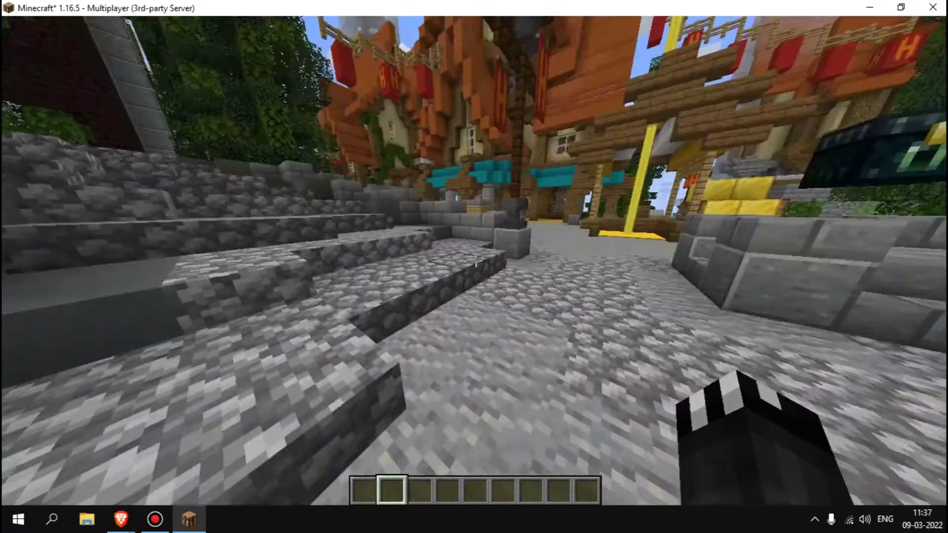
- Walk up to the lit nether portal on the hillside, step in, then turn away
key(w)
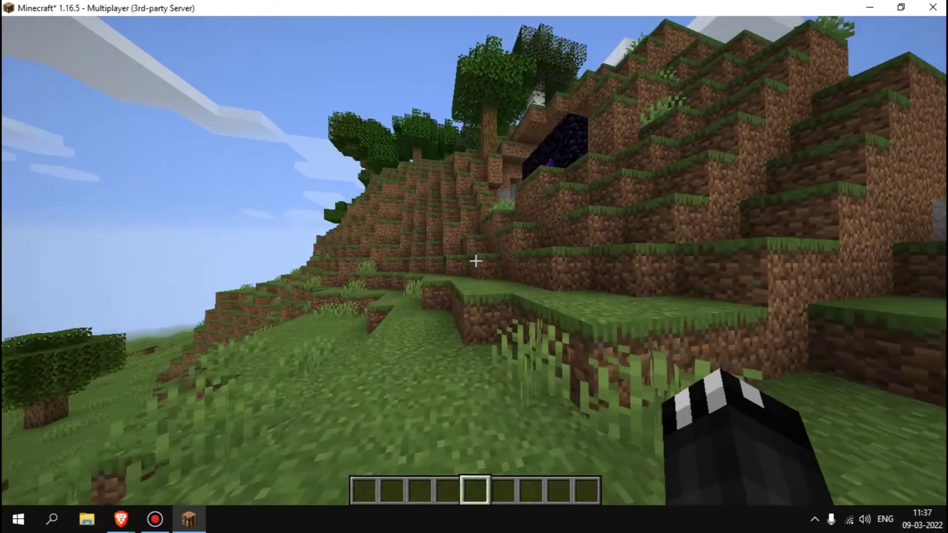
key(w)
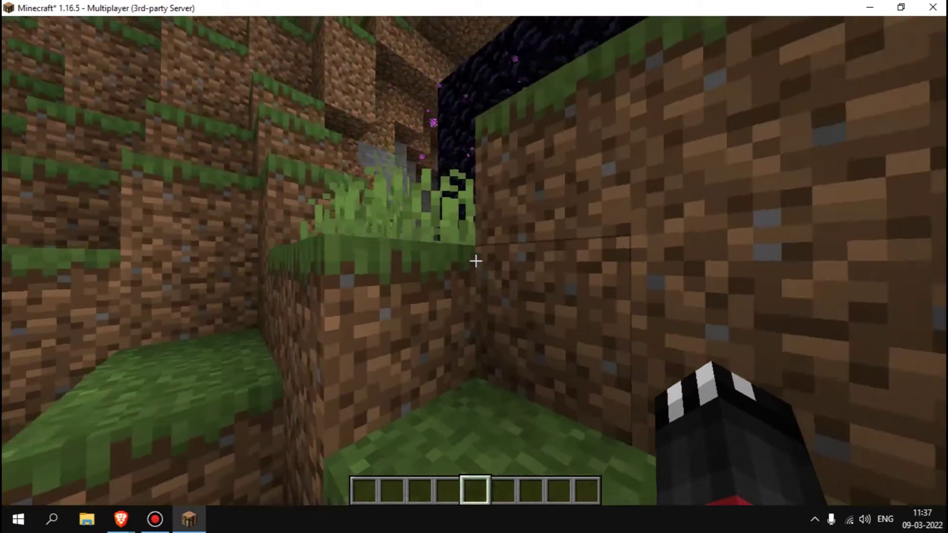
key(w)
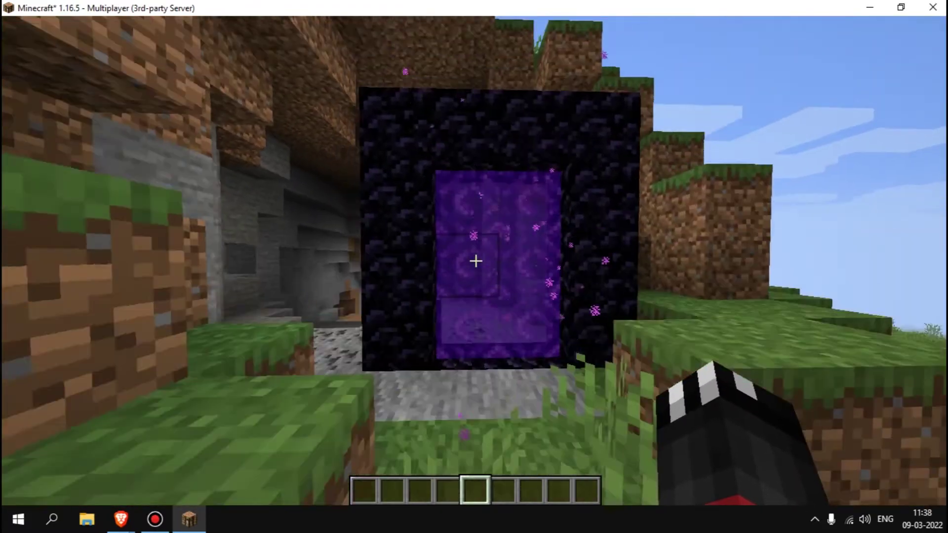
key(w)
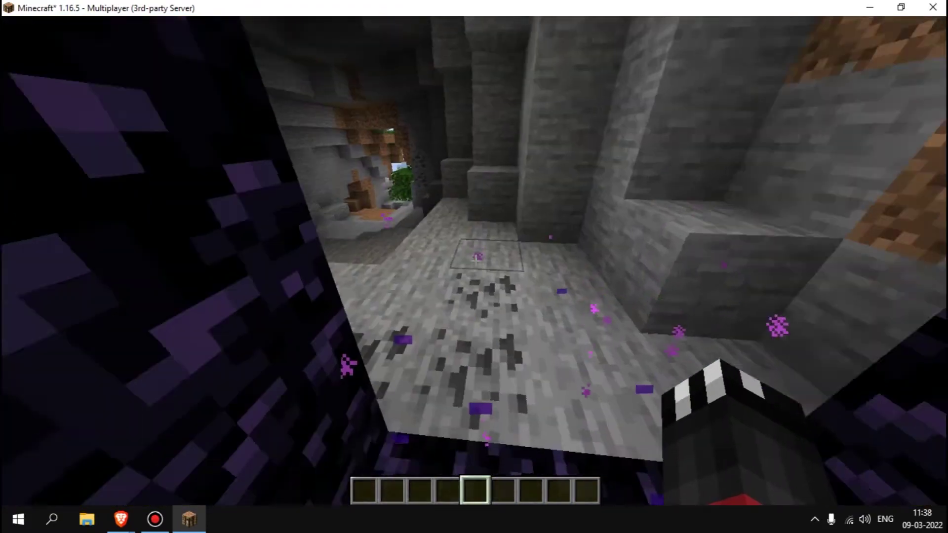
key(w)
scroll(474, 267, up, 1)
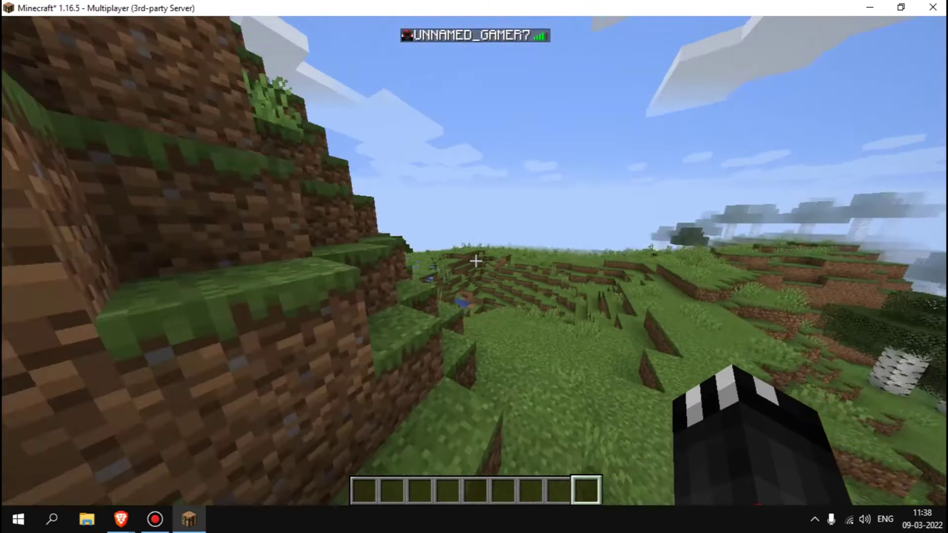
- Switch to the server console page and open the File Manager
key(w)
key(alt+Tab)
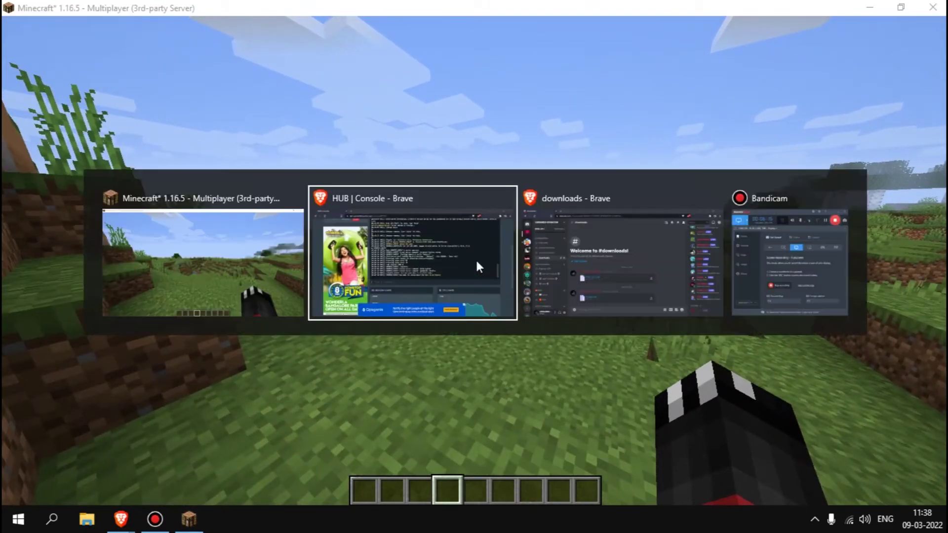
scroll(132, 168, up, 5)
click(119, 104)
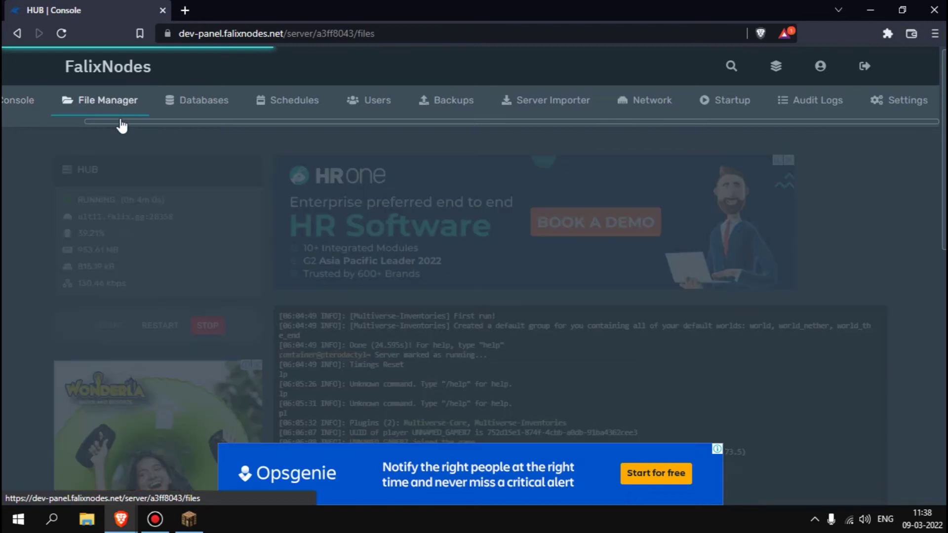
scroll(160, 231, down, 5)
scroll(70, 143, up, 10)
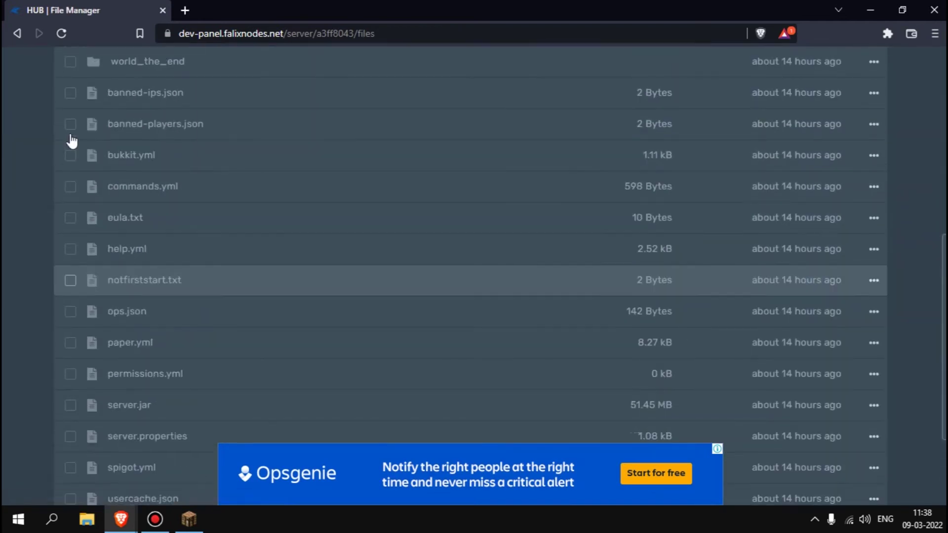
scroll(71, 139, up, 3)
- Stop the server by running /stop in Minecraft chat
key(alt+Tab)
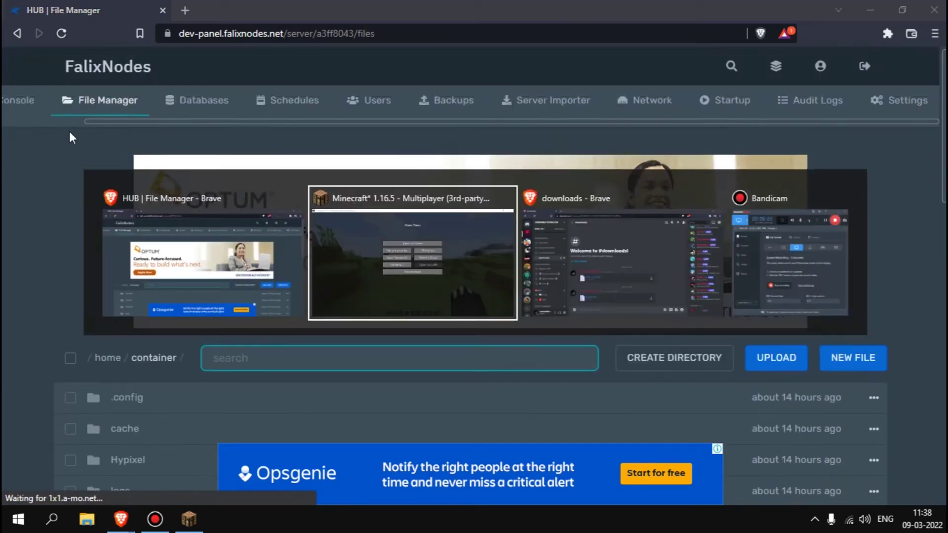
text(/stop)
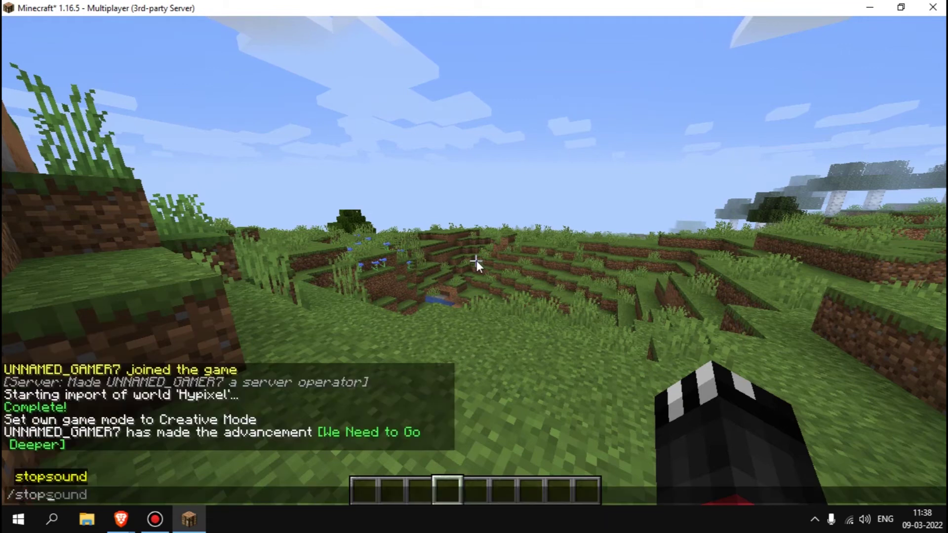
key(Return)
click(473, 289)
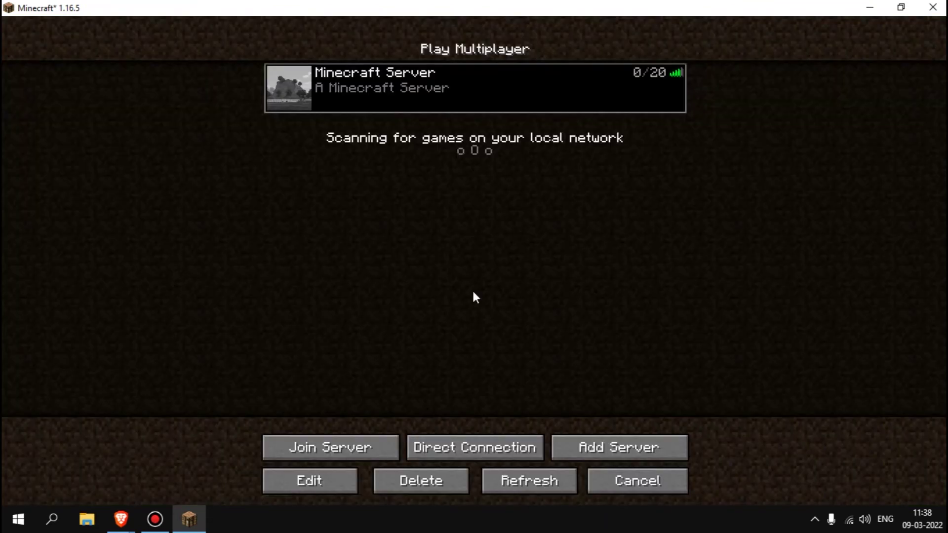
- Back in the file manager, open server.properties in the editor
key(alt+Tab)
scroll(150, 347, down, 15)
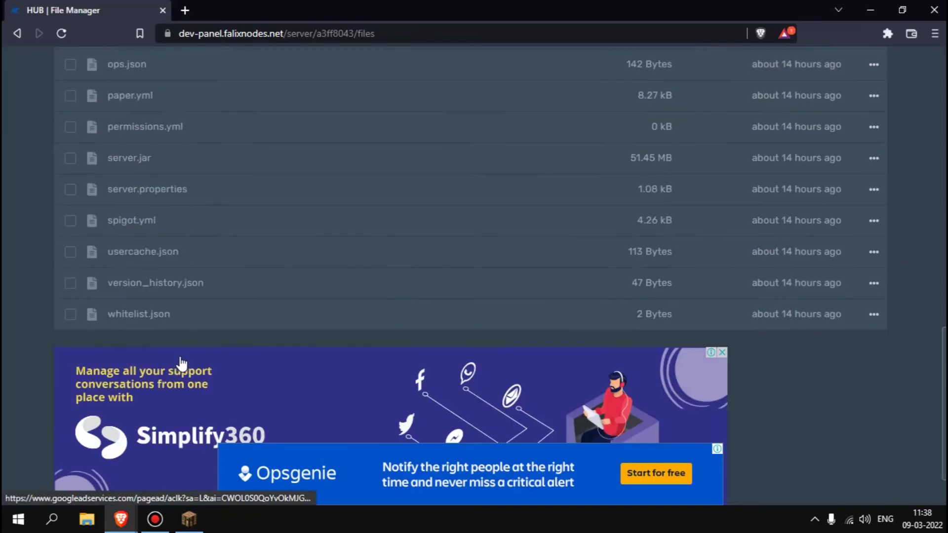
click(232, 193)
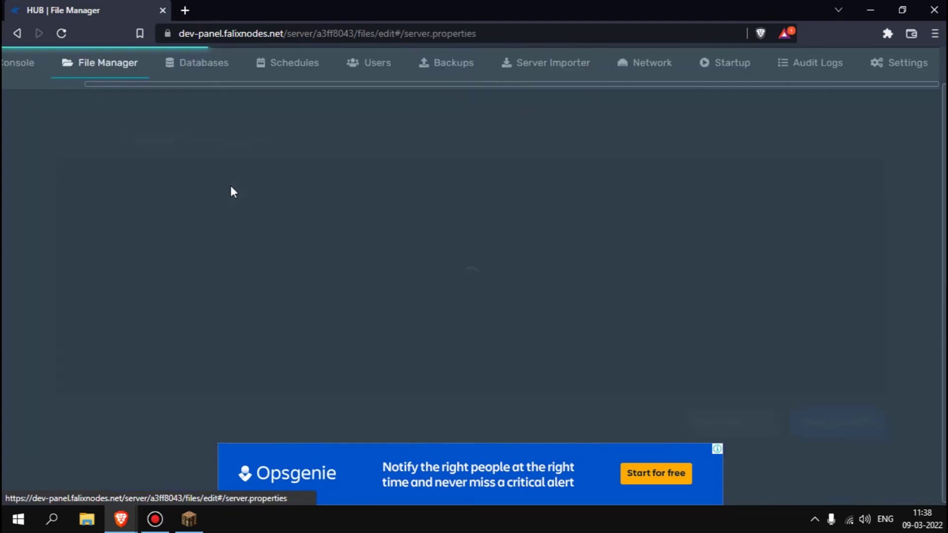
- Change allow-nether from true to false, save server.properties, and return to the file list
scroll(189, 289, down, 3)
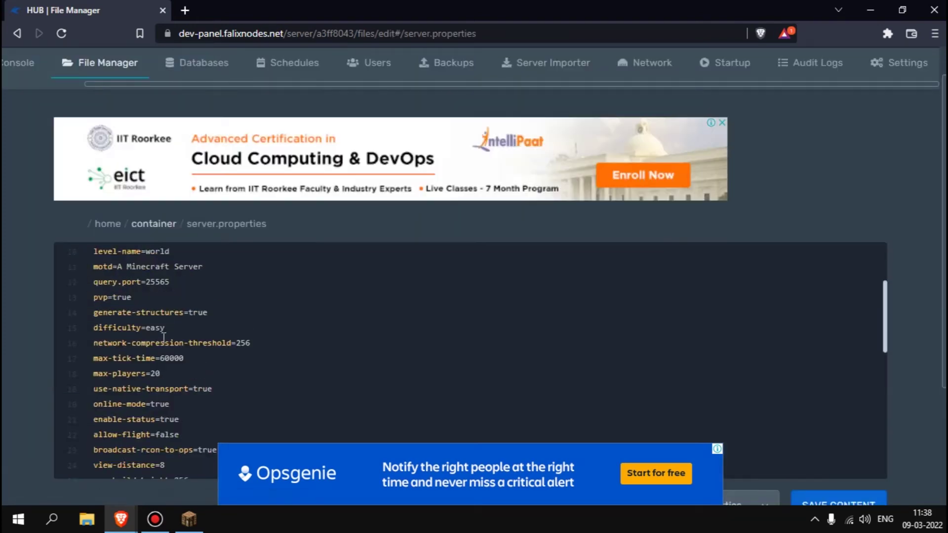
scroll(160, 368, down, 3)
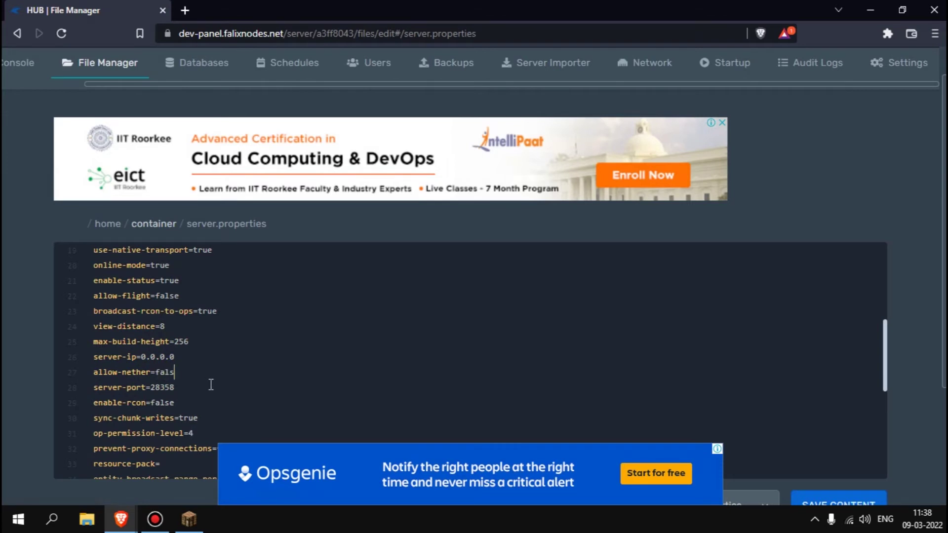
scroll(505, 348, down, 6)
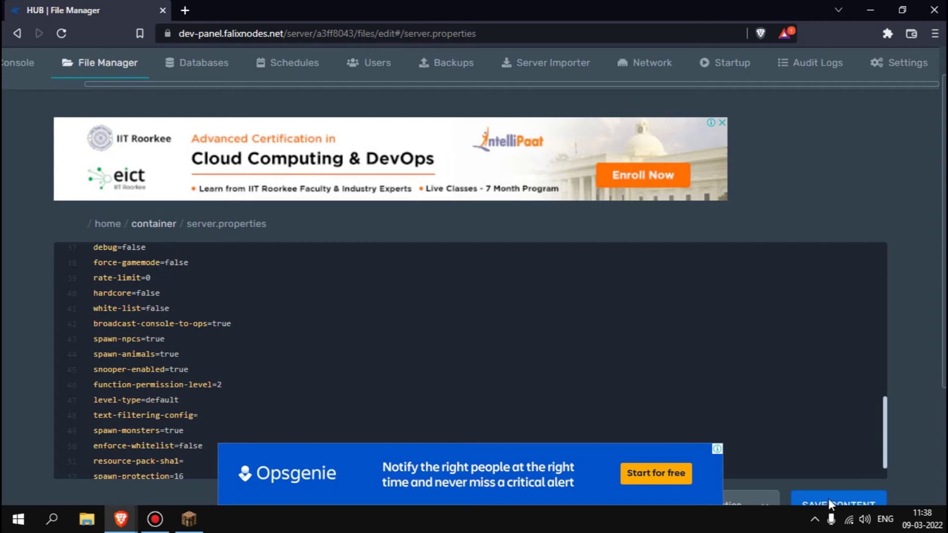
scroll(766, 399, down, 1)
scroll(802, 311, down, 3)
click(796, 365)
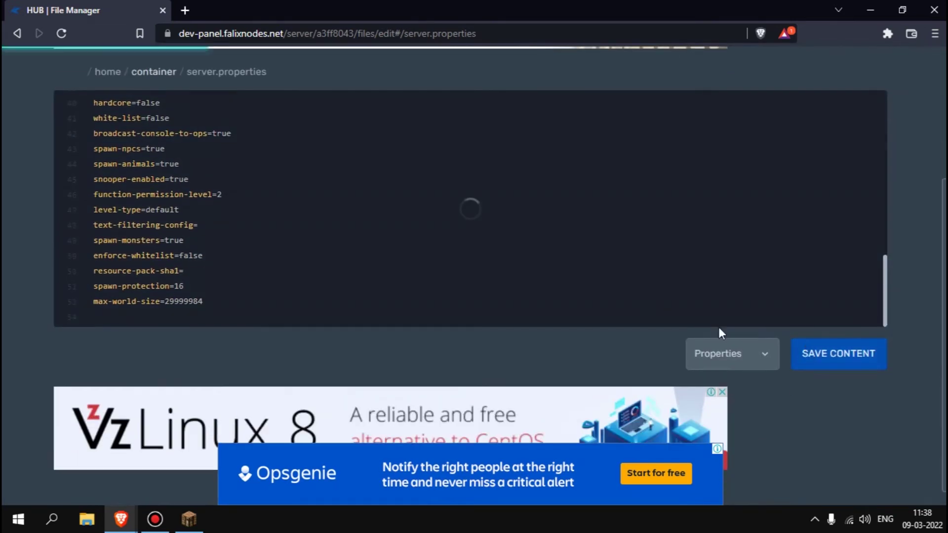
scroll(232, 210, up, 3)
scroll(98, 131, up, 4)
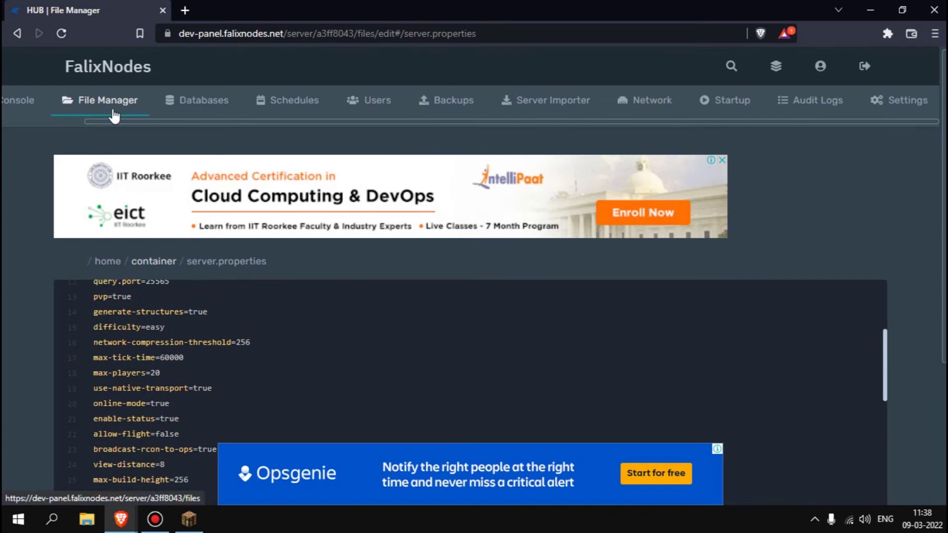
click(112, 113)
- Select world_nether, confirm its permanent deletion, and go to the Console
scroll(133, 318, down, 3)
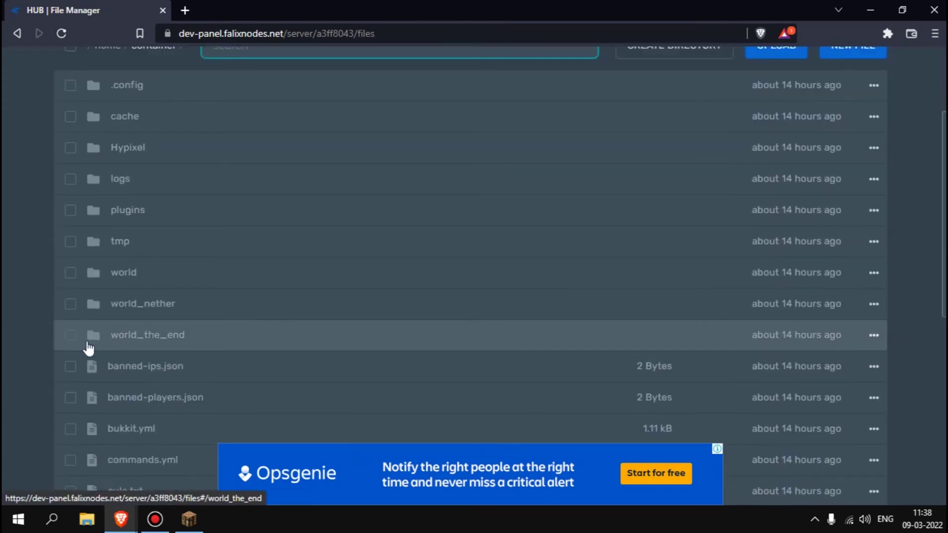
click(71, 304)
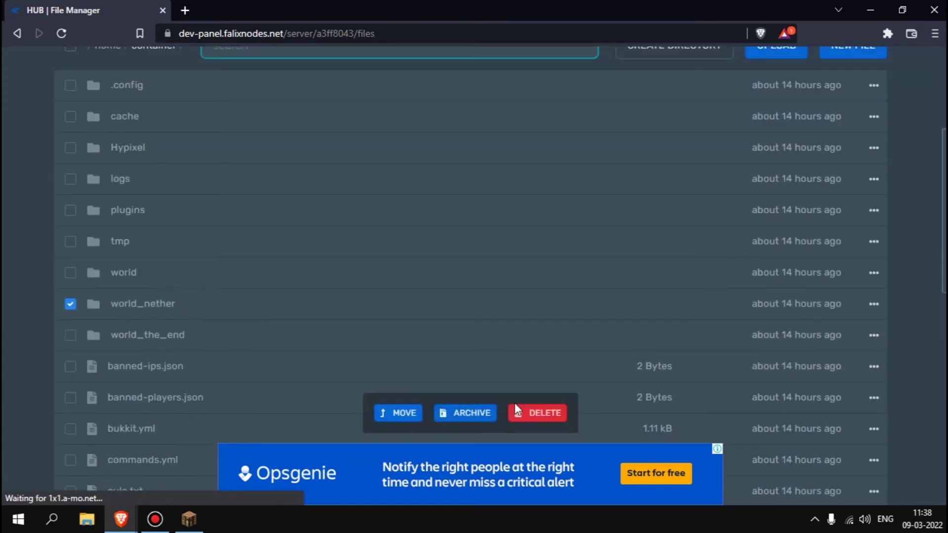
click(536, 412)
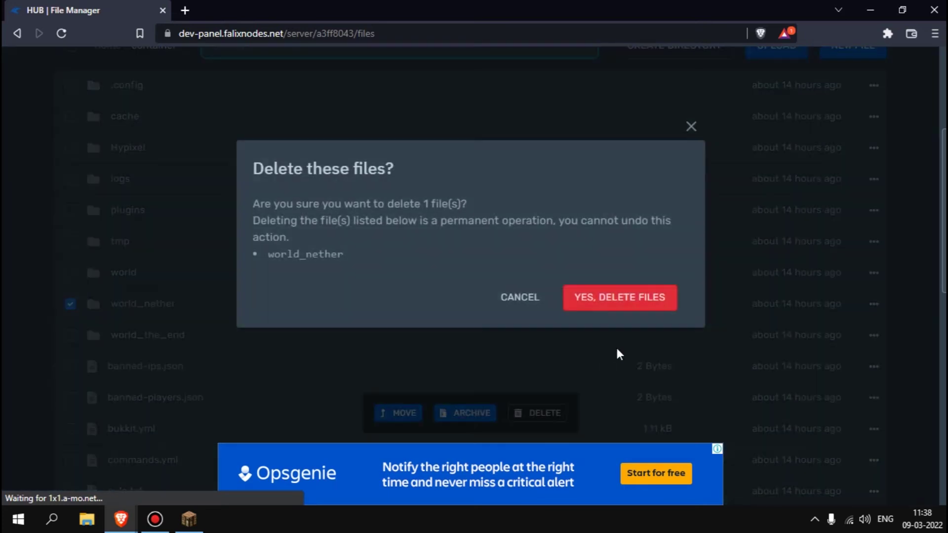
click(609, 297)
scroll(39, 308, up, 3)
click(21, 100)
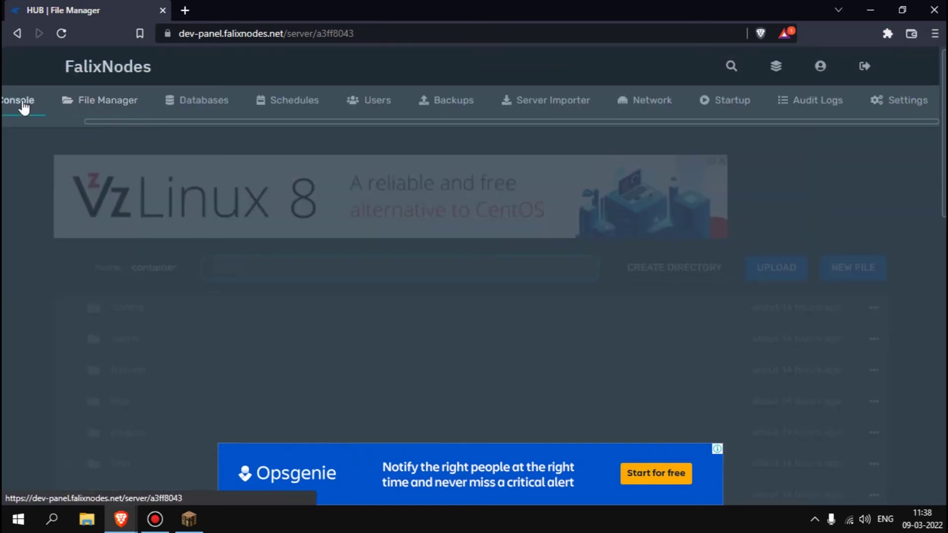
- Start the server, watch the console until it is done, then rejoin from Minecraft
click(110, 325)
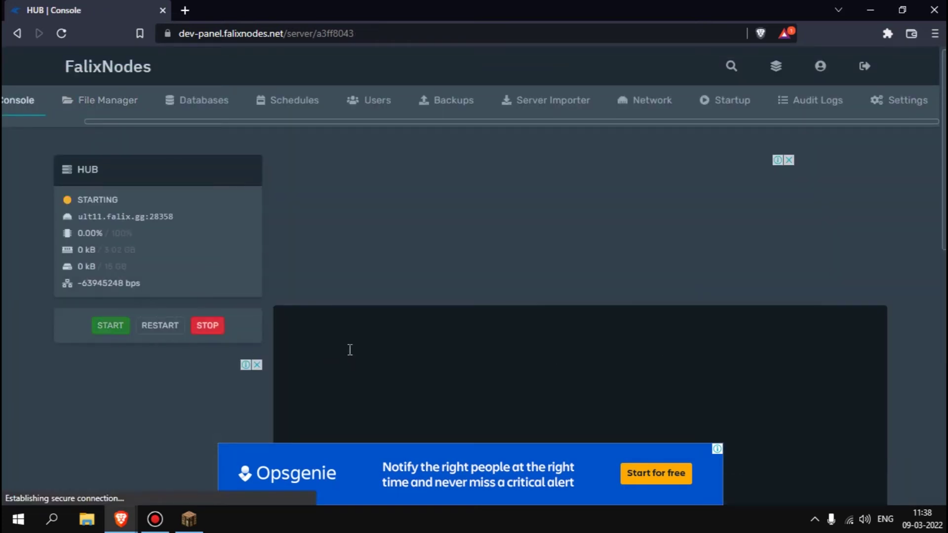
click(189, 519)
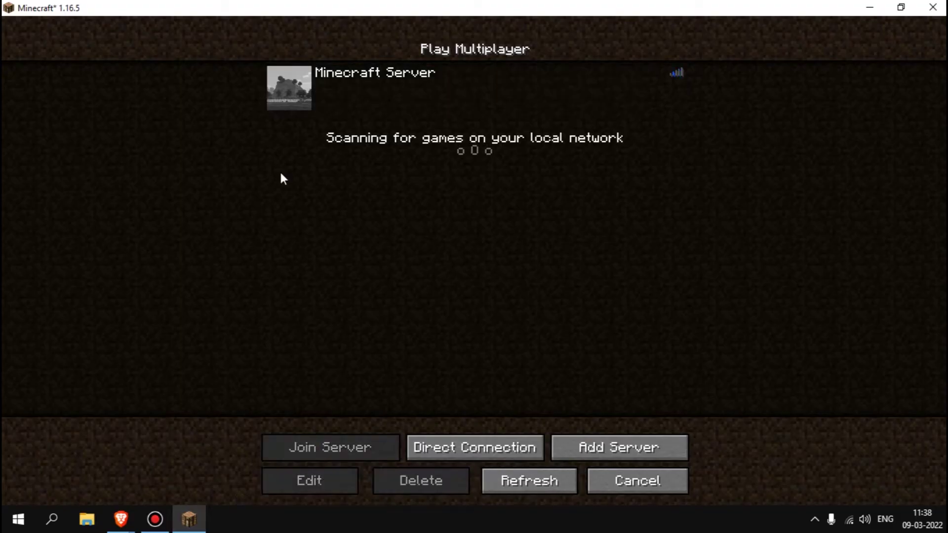
key(alt+Tab)
scroll(267, 269, down, 5)
scroll(267, 270, up, 4)
drag(721, 306, 327, 156)
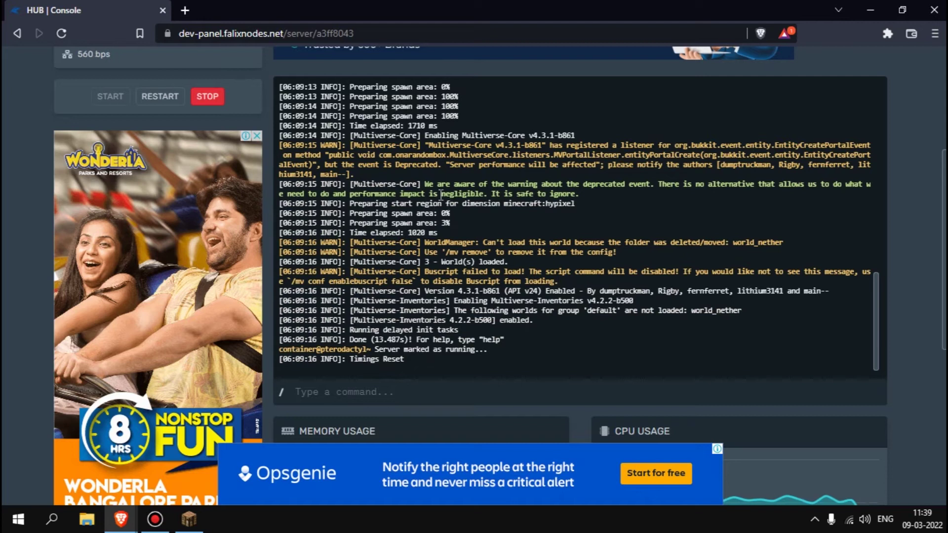
key(alt+Tab)
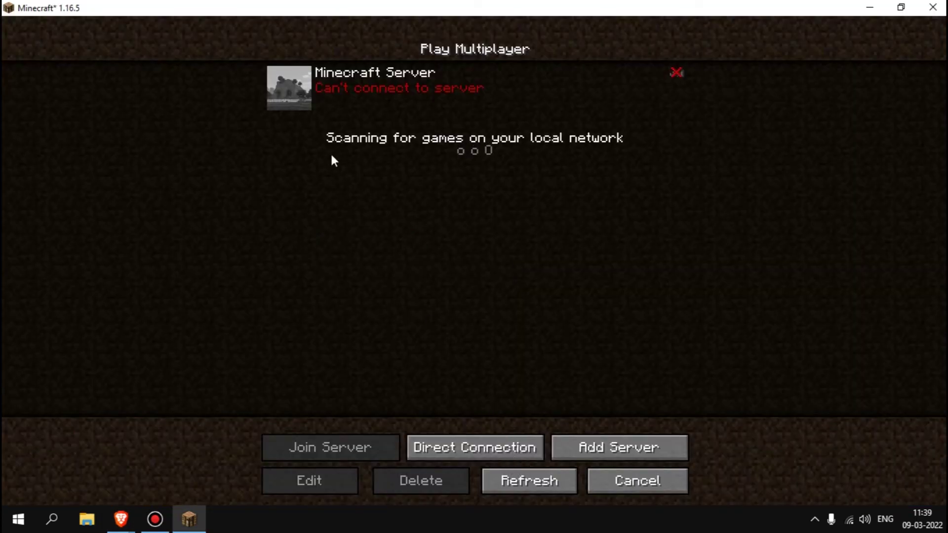
click(304, 94)
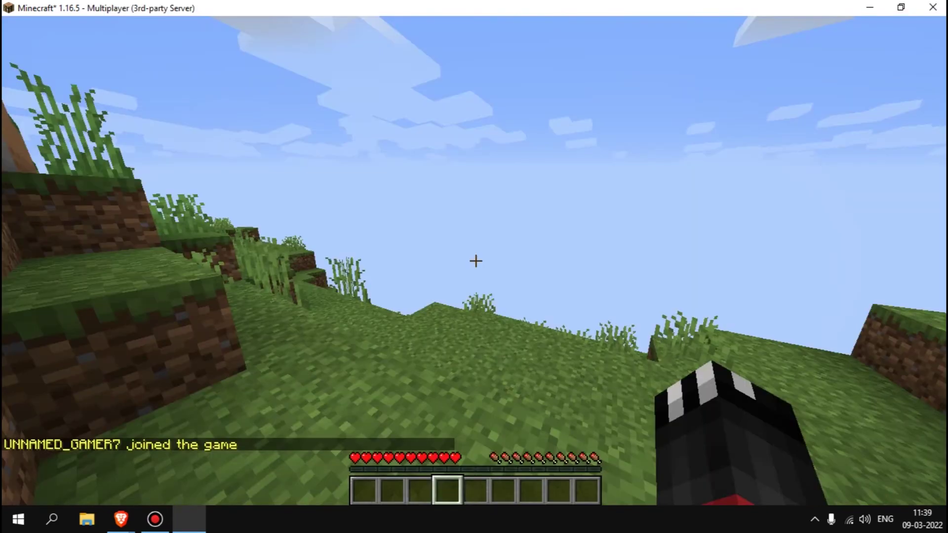
- Run /mvtp Hypixel, then fly up and descend onto the nether portal plaza
key(Tab)
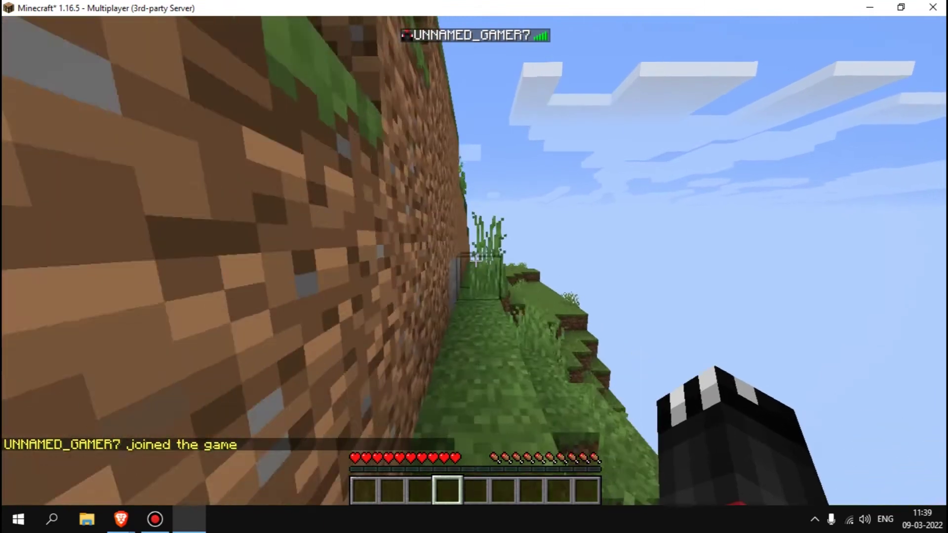
key(slash)
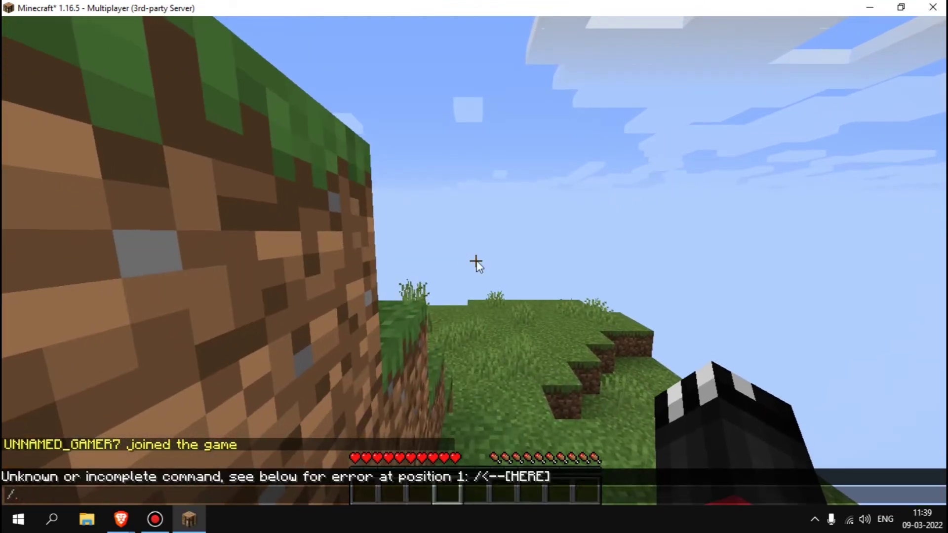
text(mvtp)
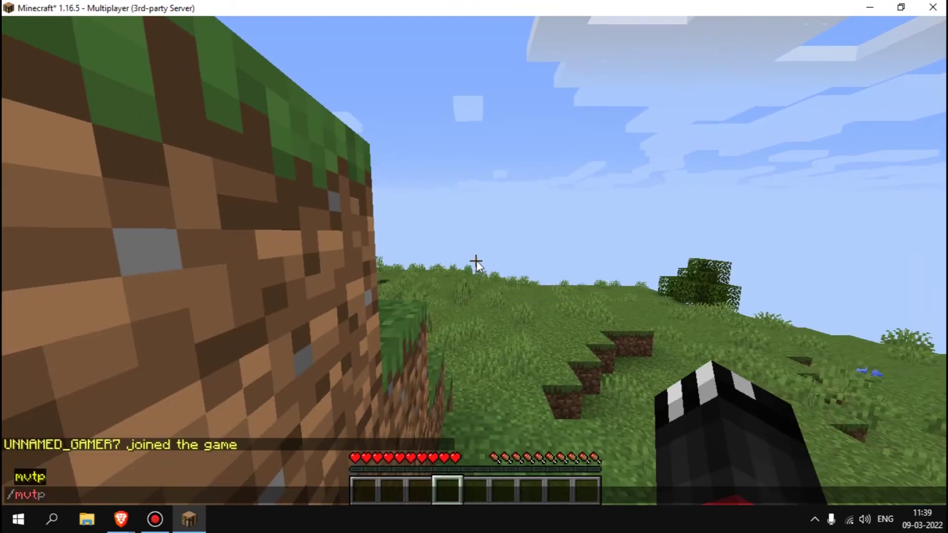
text( Hy)
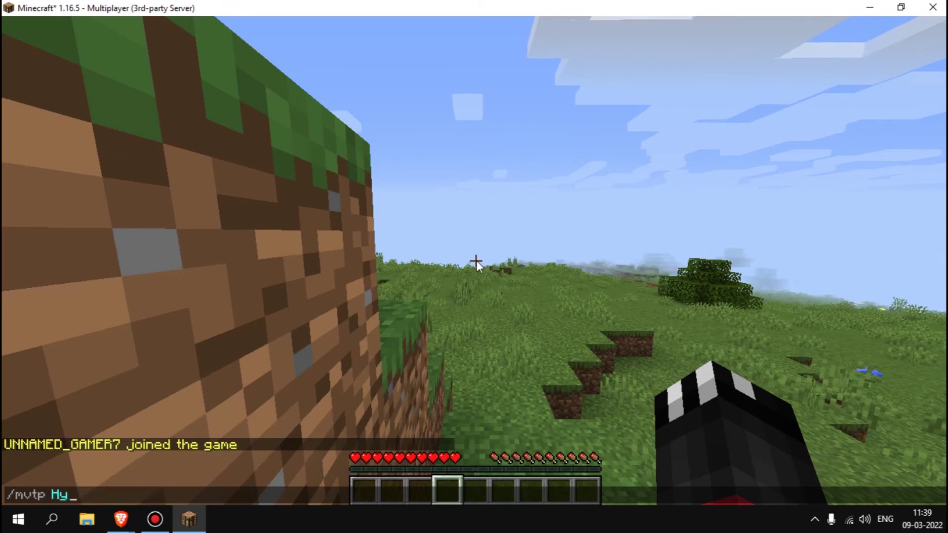
text(pixel)
key(Return)
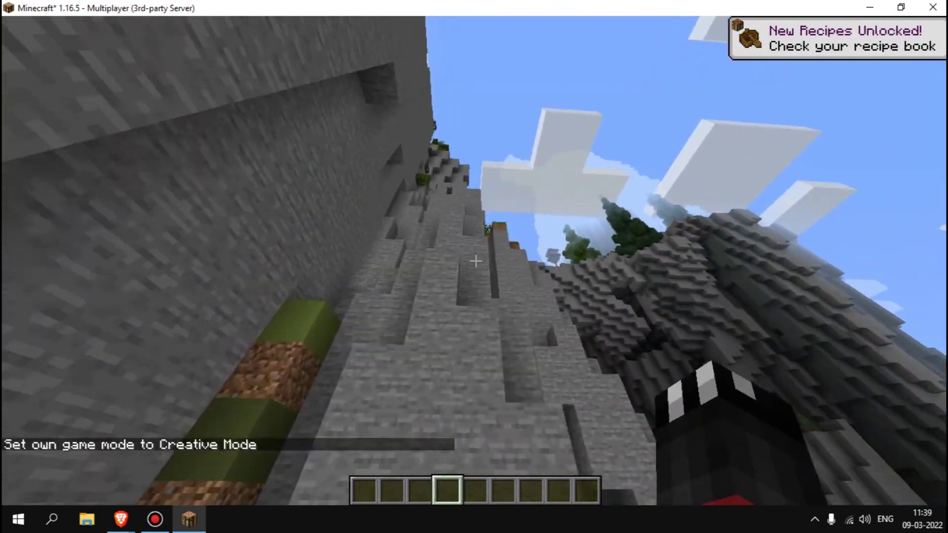
key(space)
key(space)
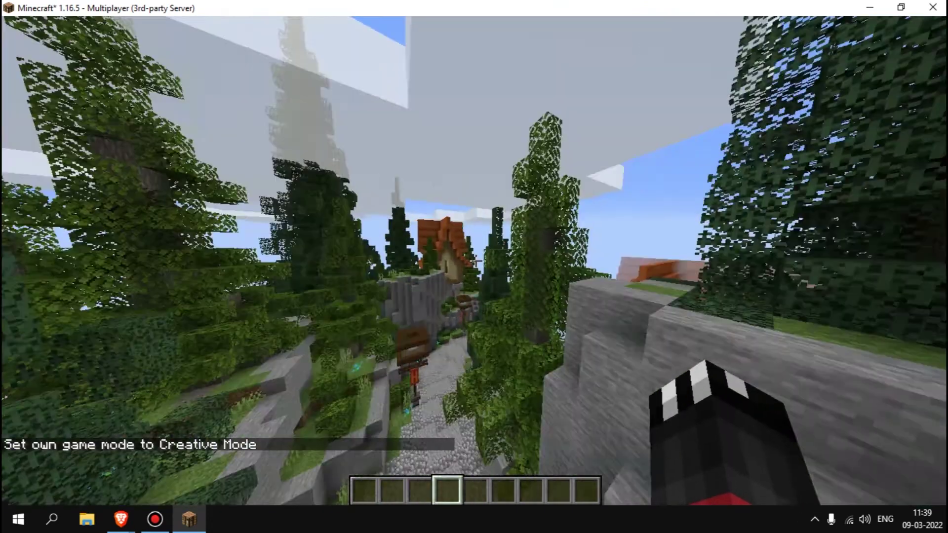
key(shift)
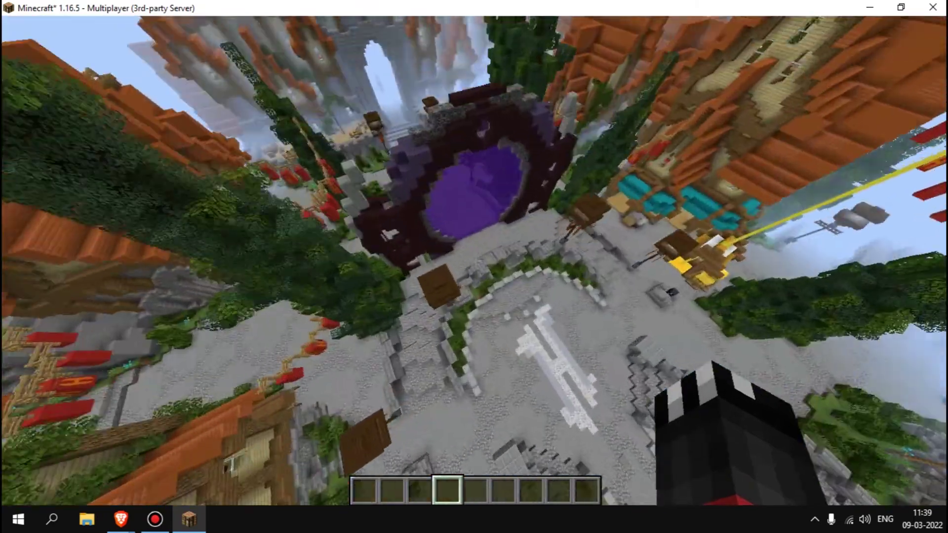
key(shift)
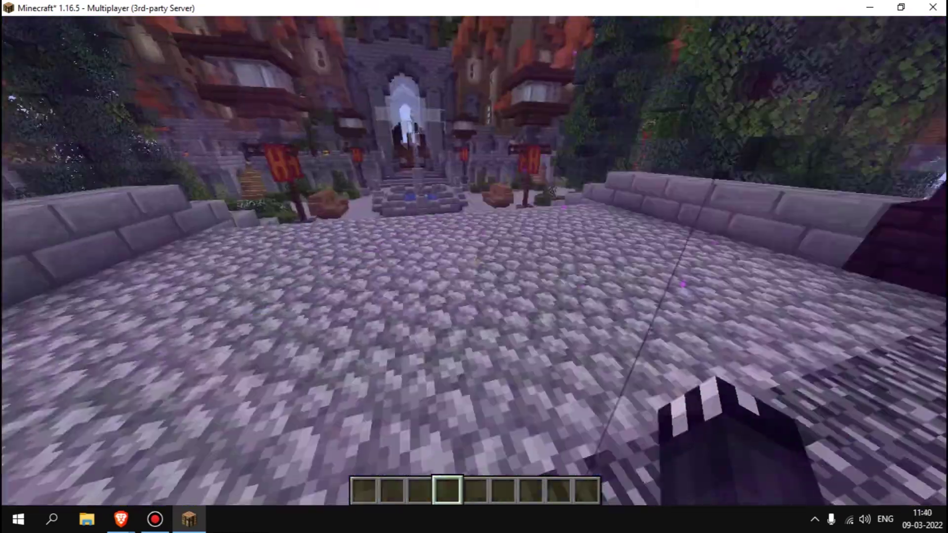
- Walk into the nether portal, back out, and in again to confirm it no longer leads to the nether
key(d)
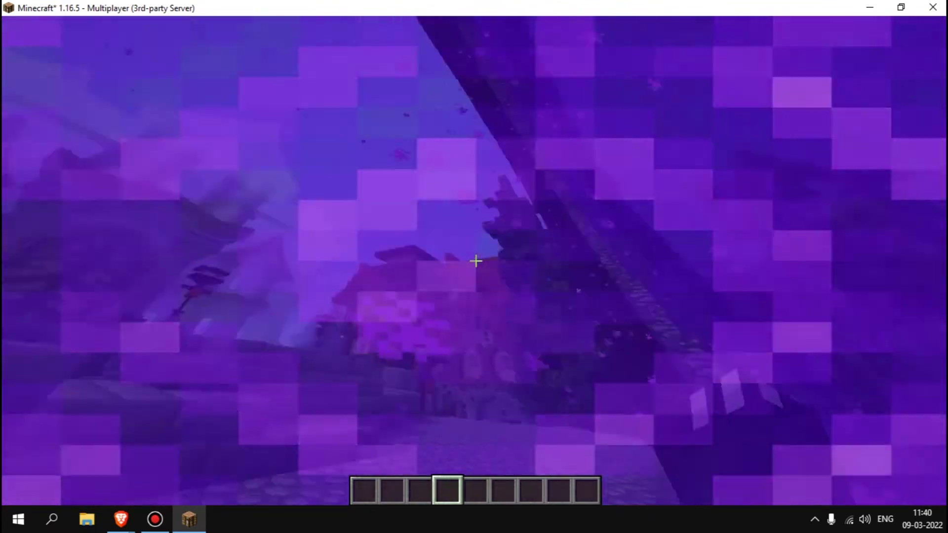
key(w)
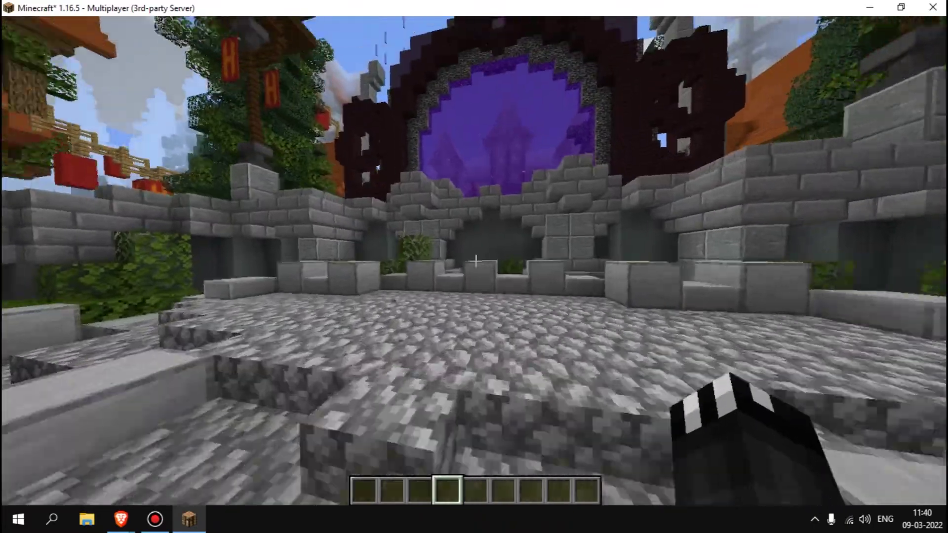
key(w)
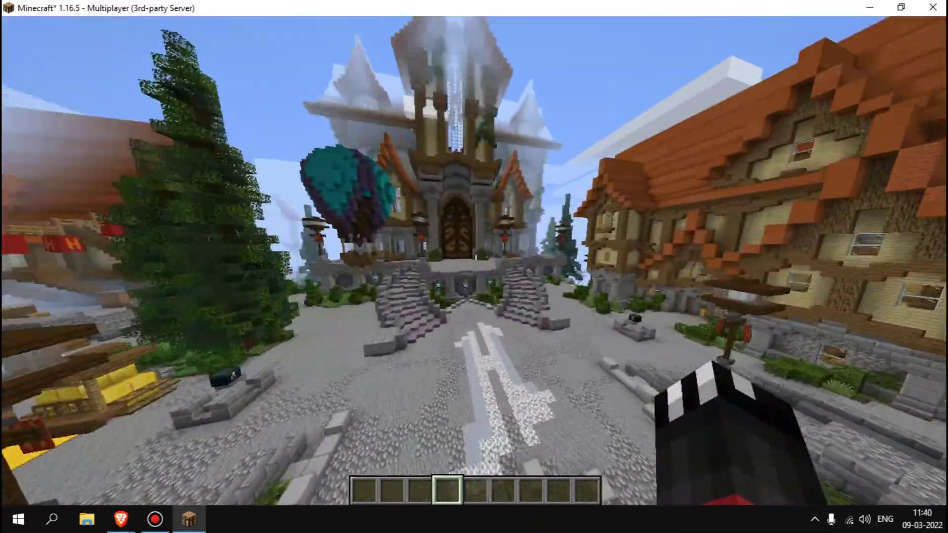
- De-op yourself with /deop, then try /mvtp world and read the permission denial in chat
text(/deop)
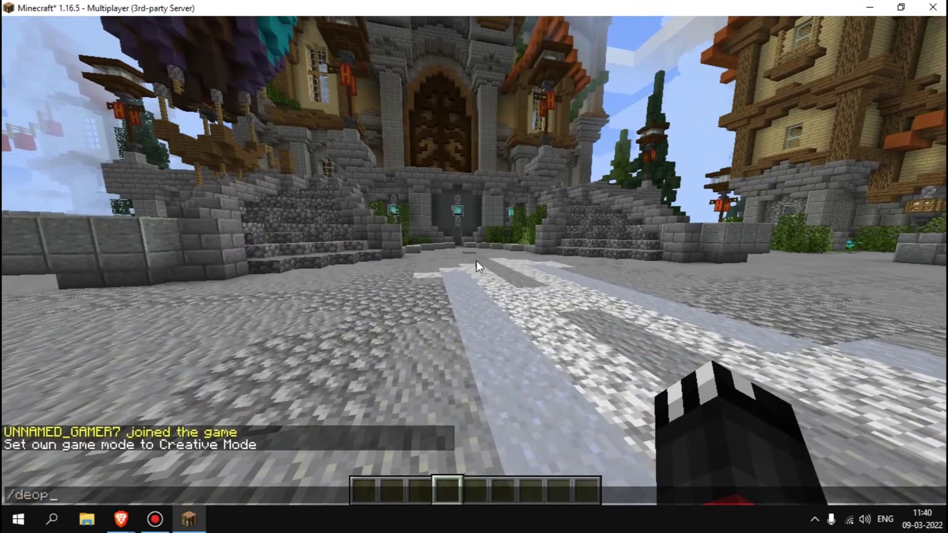
key(Escape)
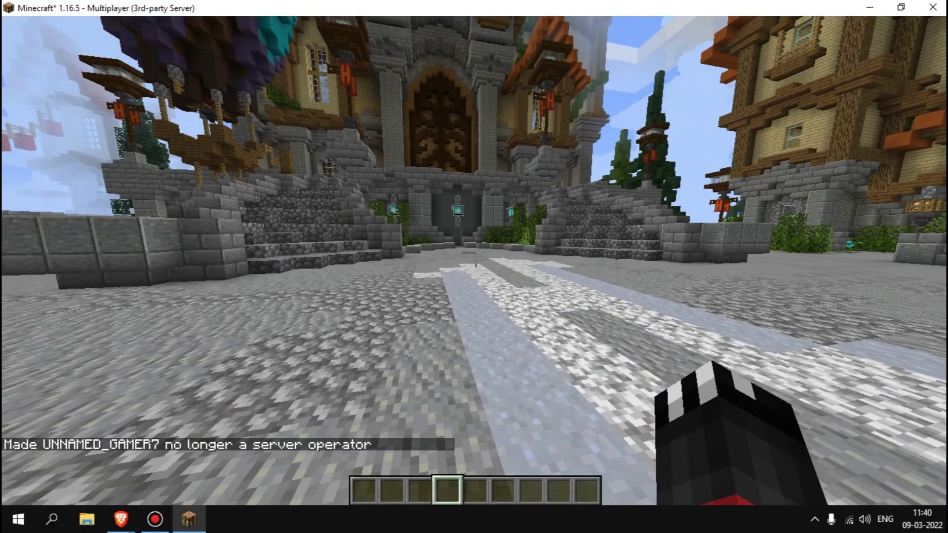
text(/mvtp wo)
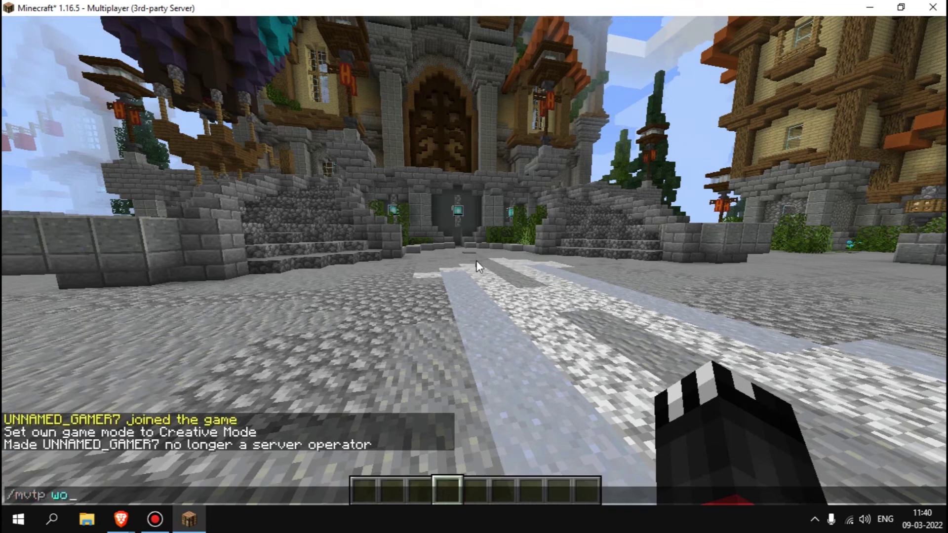
text(rl)
key(Return)
key(t)
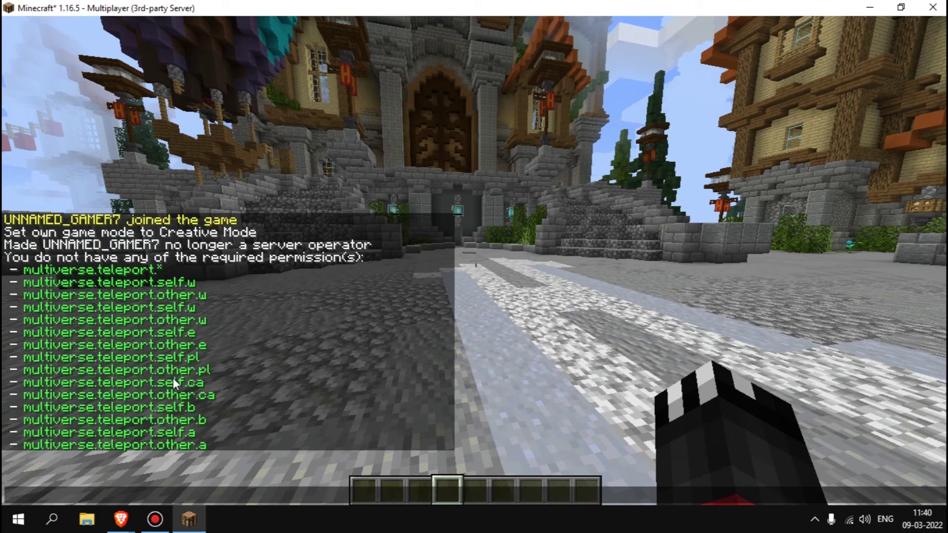
key(Escape)
- Check the online player list while walking toward the stone stairs
key(Tab)
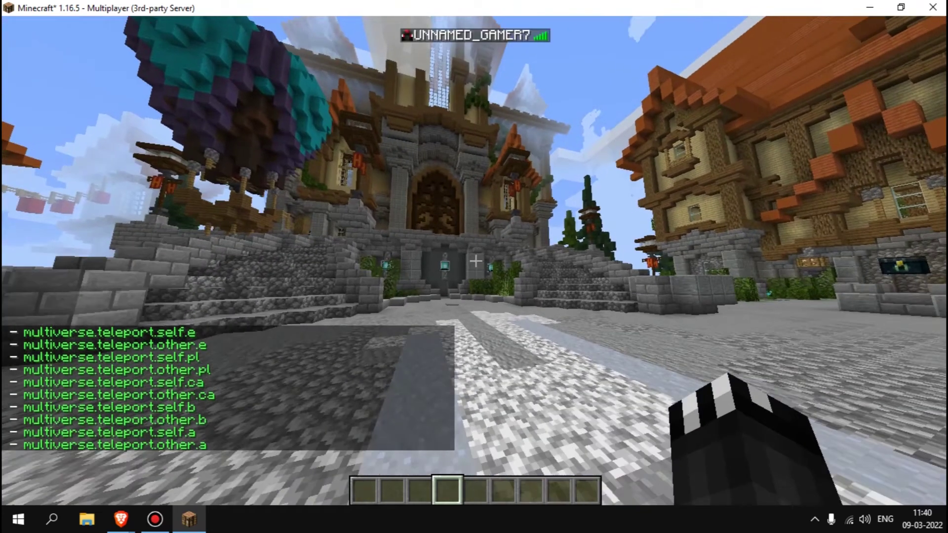
key(w)
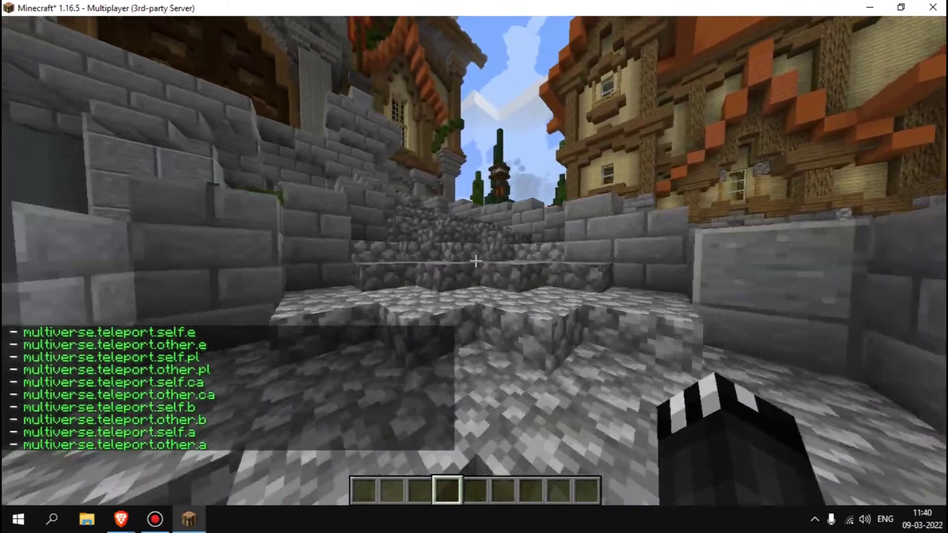
key(Tab)
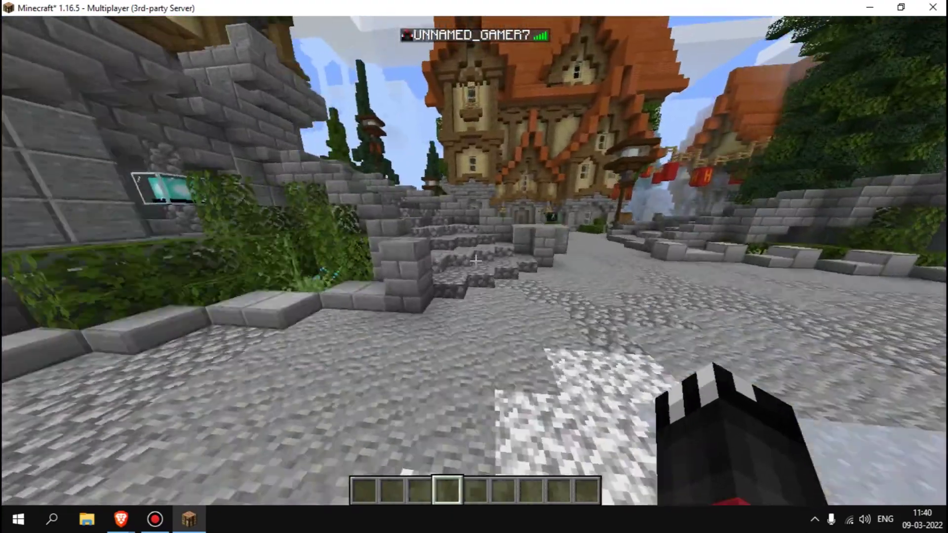
- Walk across the plaza to the steps, then back toward the nether portal
key(w)
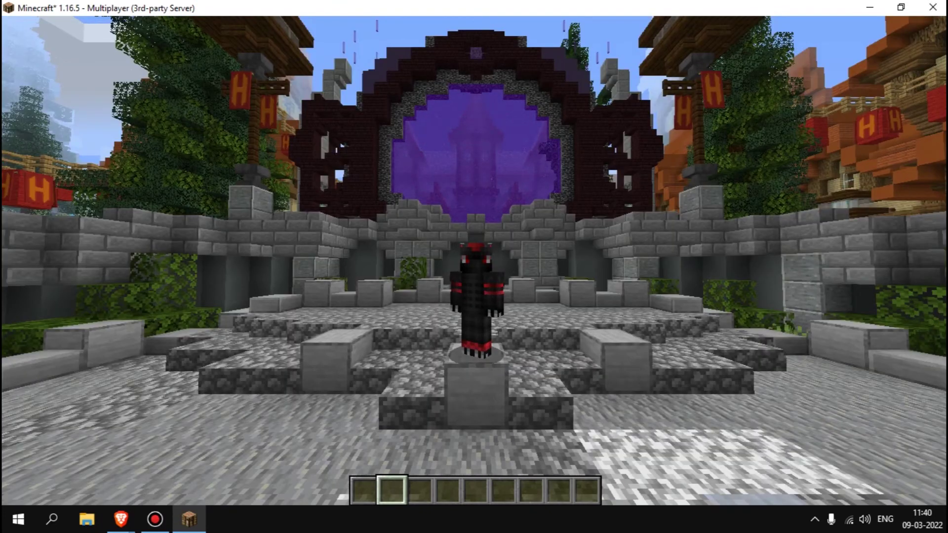
key(w)
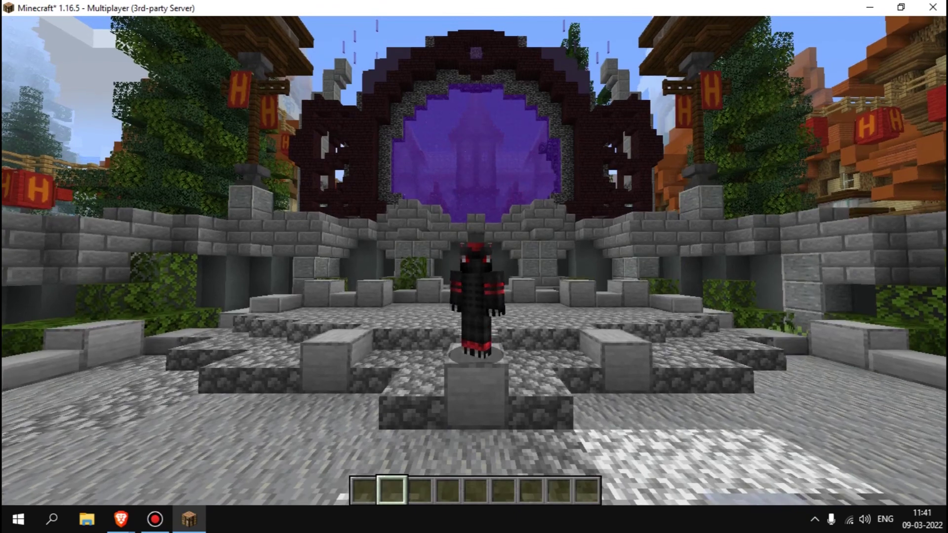
mouse_move(474, 266)
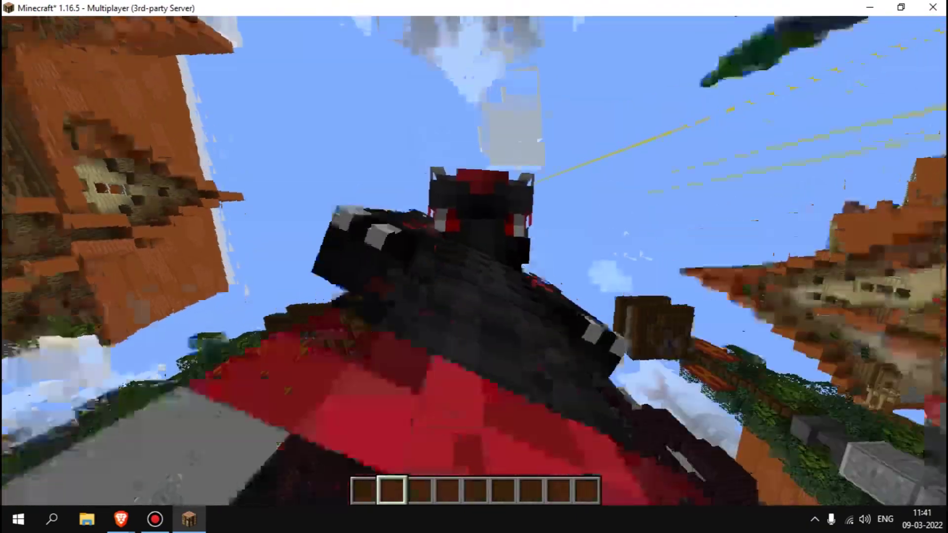
scroll(474, 266, down, 5)
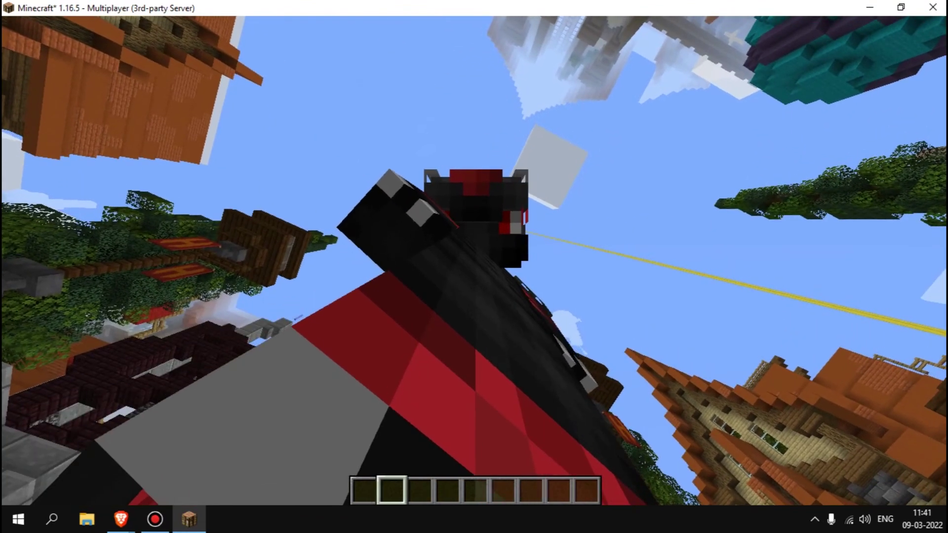
- Switch briefly to Discord, then return to Minecraft and resume from the pause menu
key(alt+Tab)
key(alt+Tab)
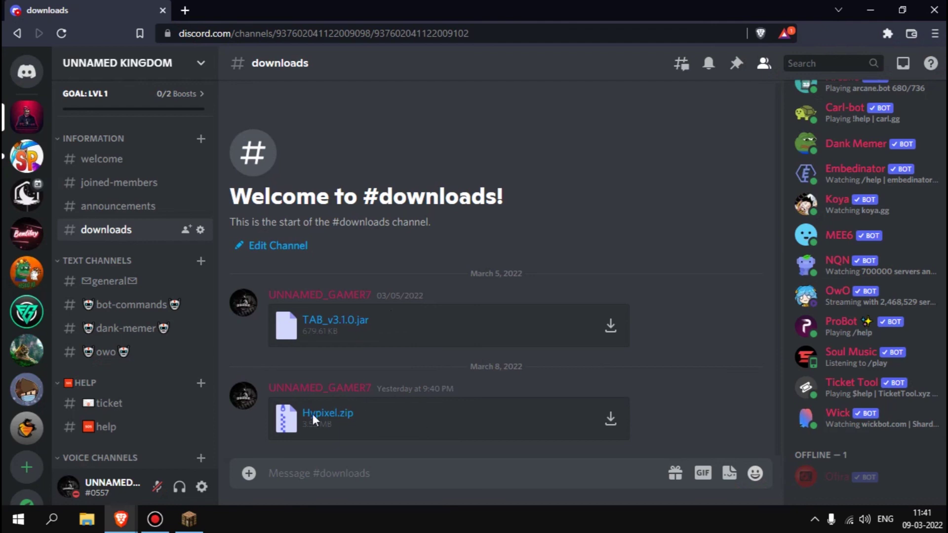
key(alt+Tab)
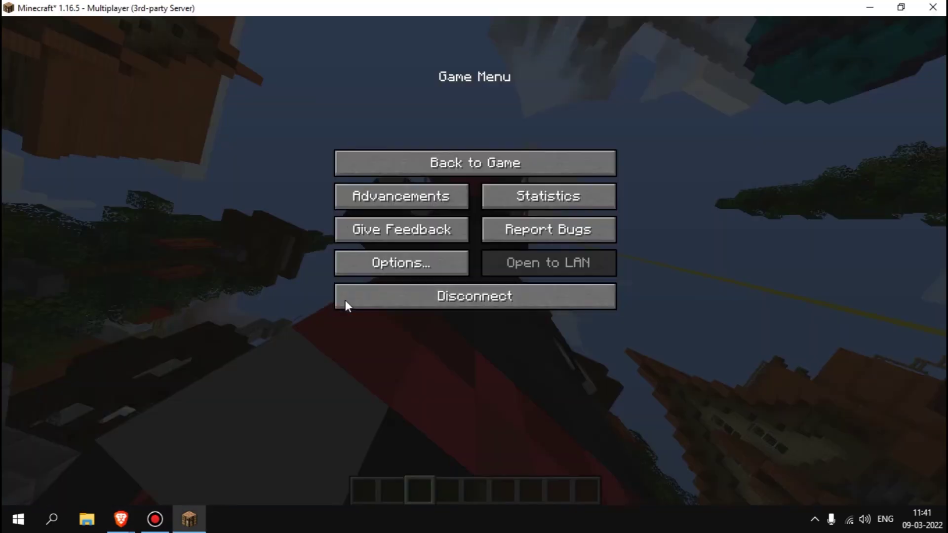
key(Escape)
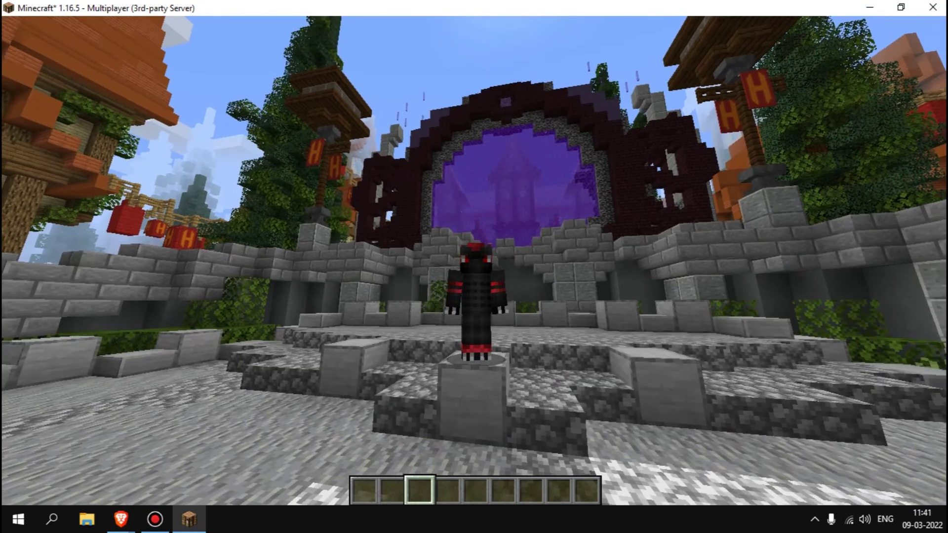